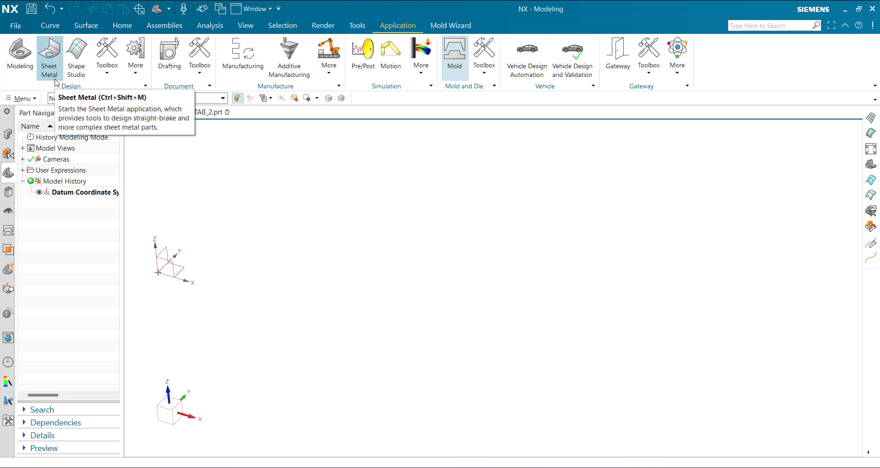
Step: Switch to the Sheet Metal application and begin a Base tab with a new section sketch on the XY datum plane
left_click(49, 76)
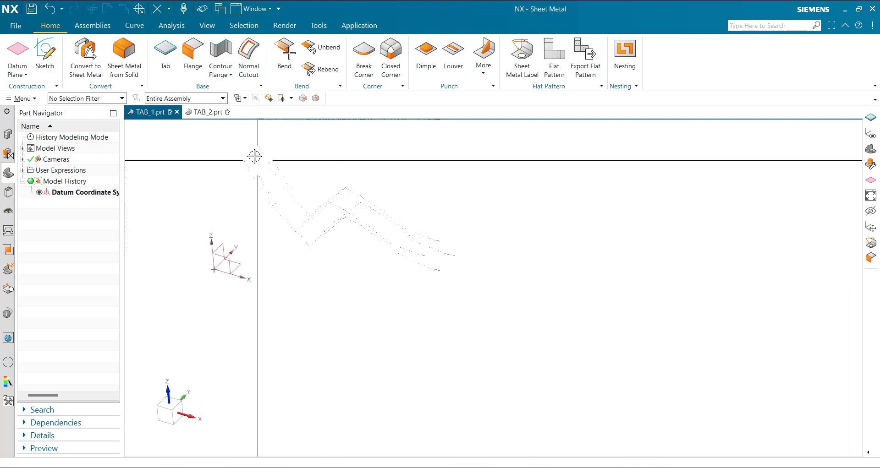
left_click(167, 55)
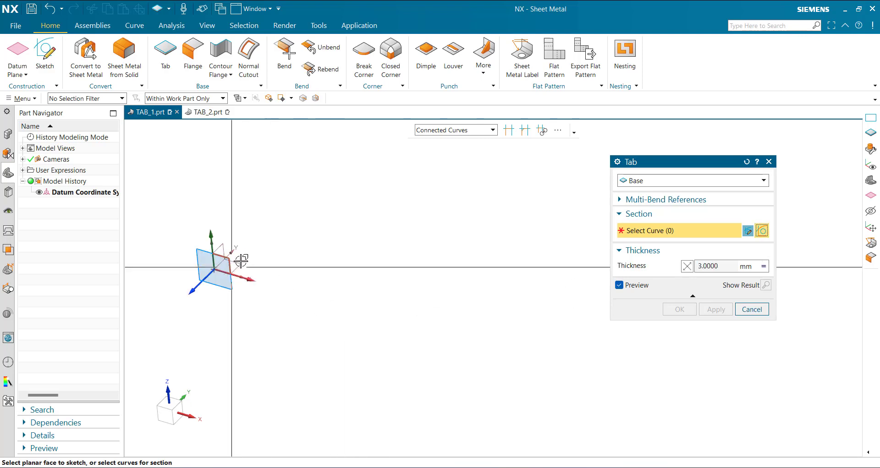
left_click(220, 259)
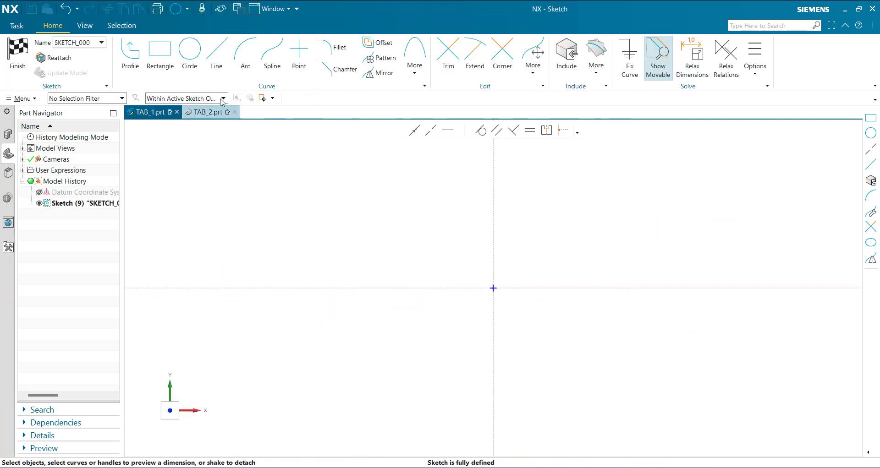
Step: Sketch a rectangle about 36 mm wide, with its lower-left corner at the sketch origin
left_click(160, 55)
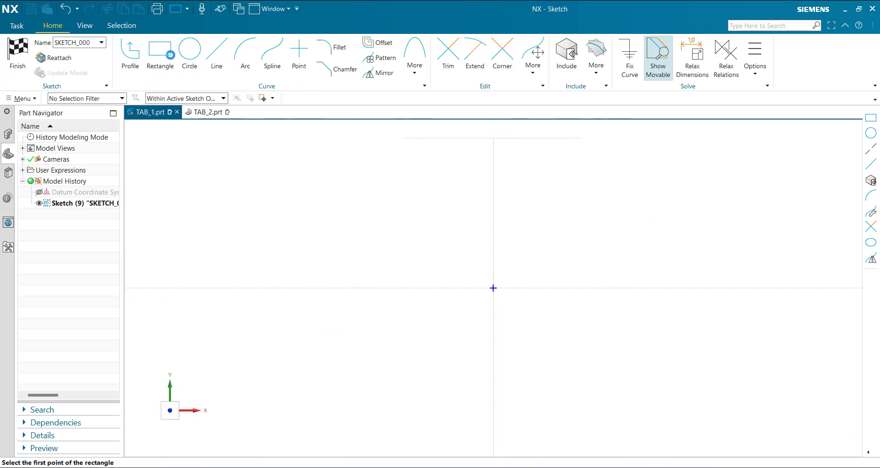
left_click(493, 288)
left_click(613, 239)
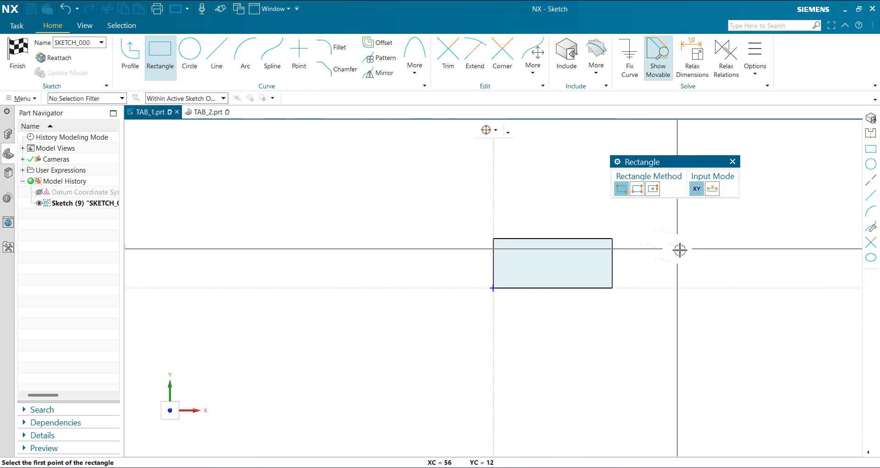
key("Escape")
Step: Dimension the rectangle to a width of 100 mm and a height of 60 mm
left_click(590, 238)
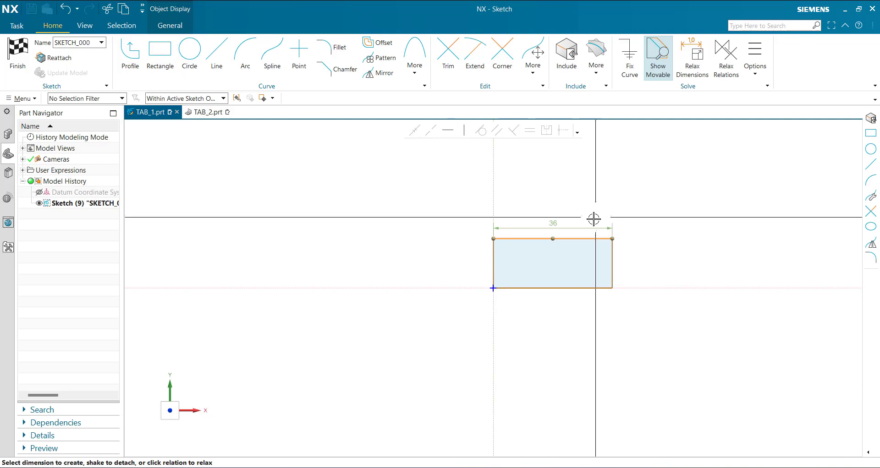
left_click(558, 222)
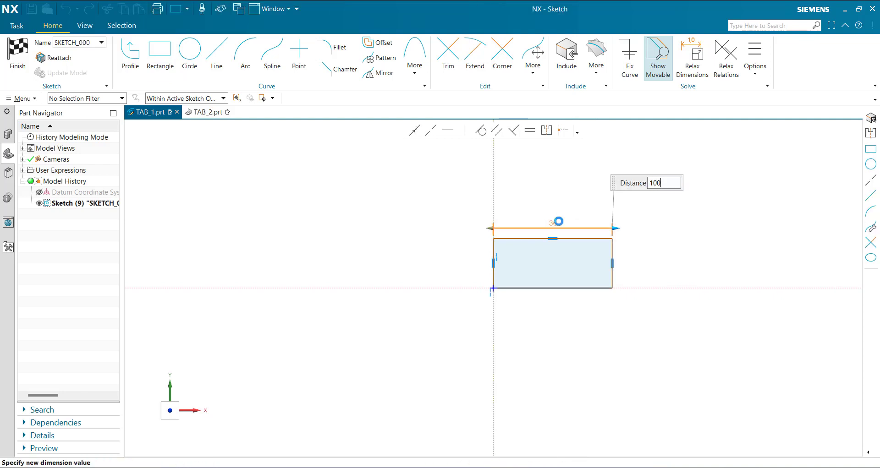
key("Return")
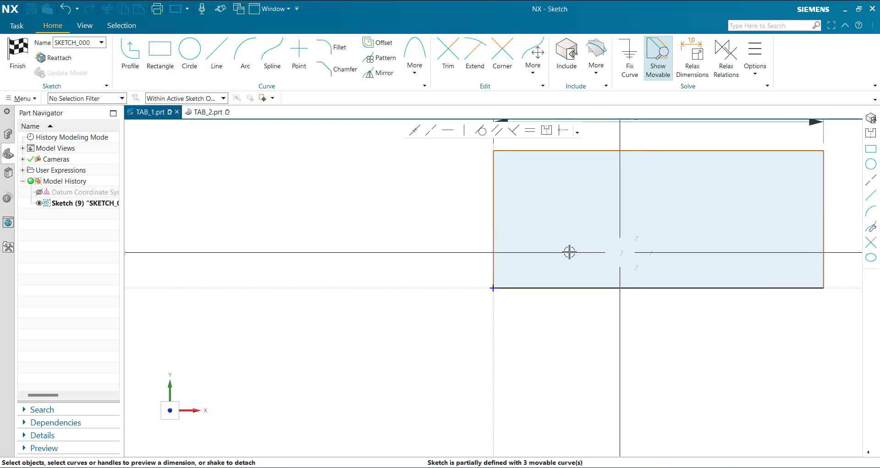
left_click(686, 231)
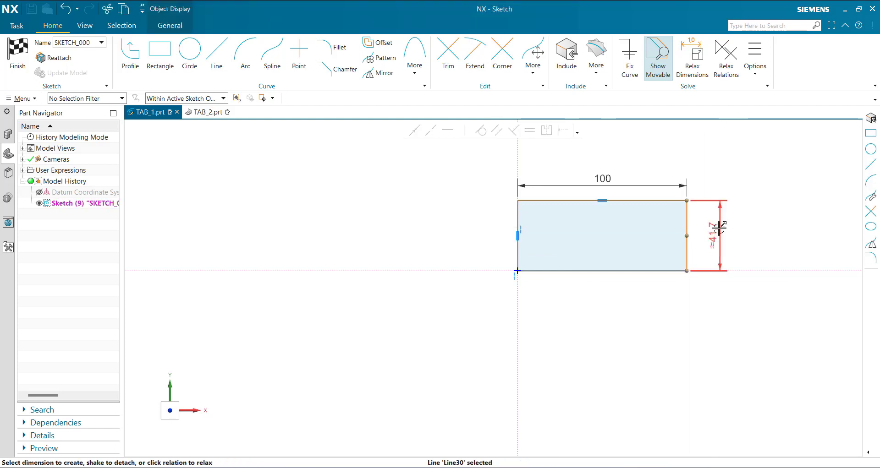
left_click(718, 227)
type("60")
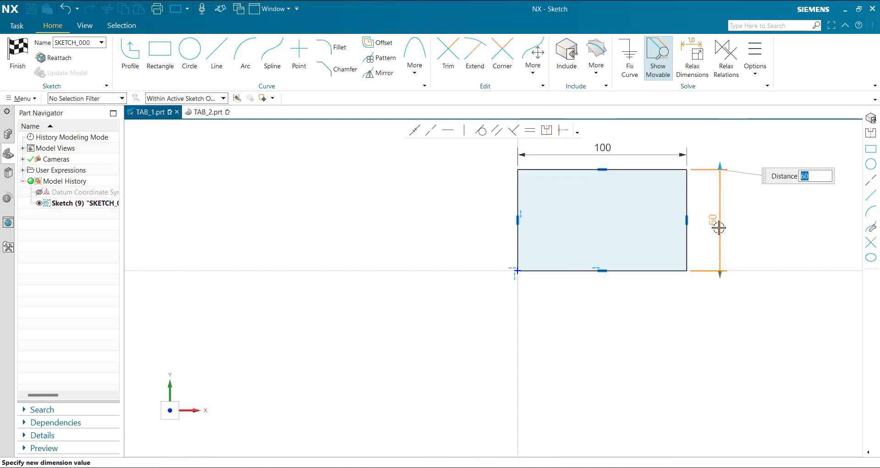
key("Return")
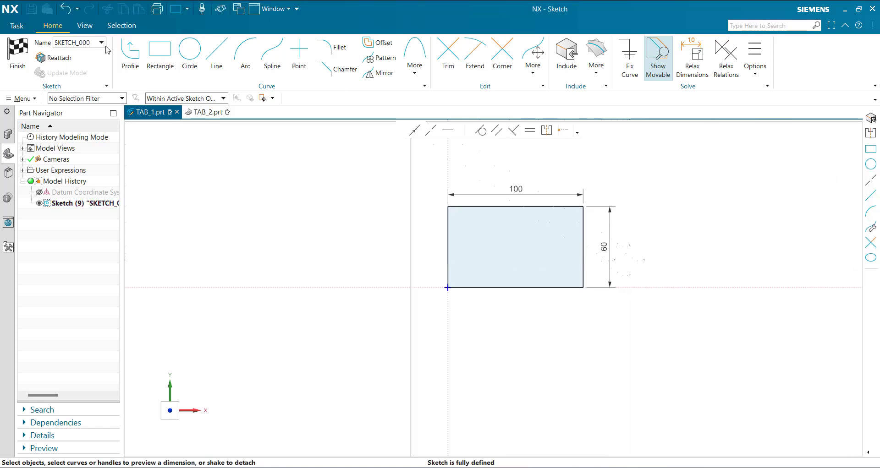
Step: Finish the sketch and create the Base tab with a thickness of 3 mm
left_click(18, 54)
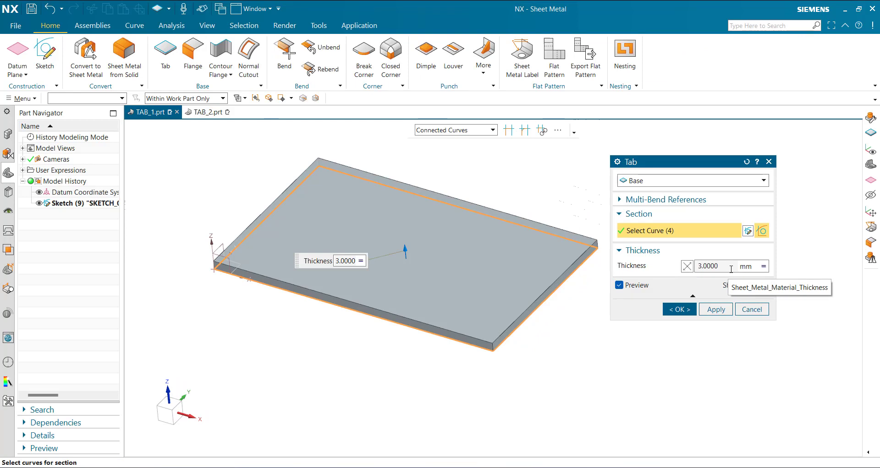
left_click(764, 267)
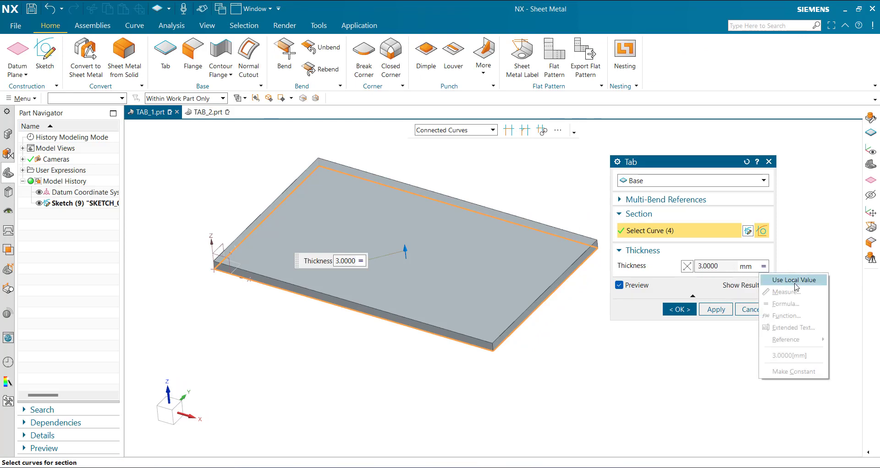
left_click(757, 255)
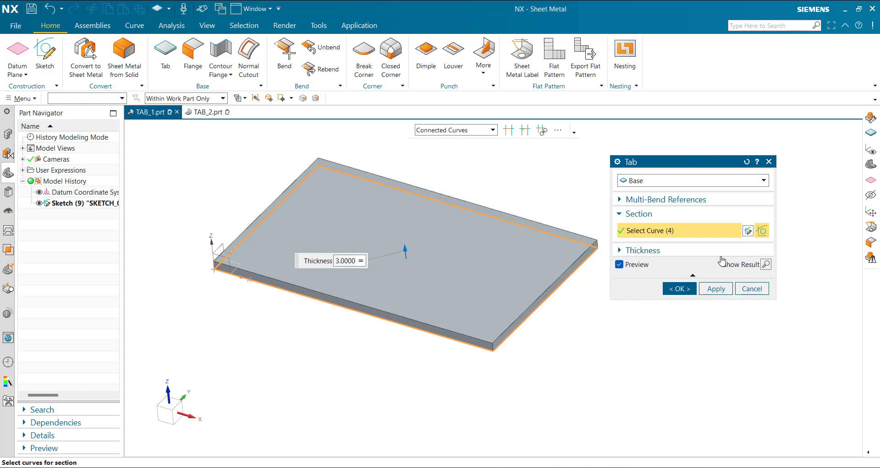
left_click(719, 255)
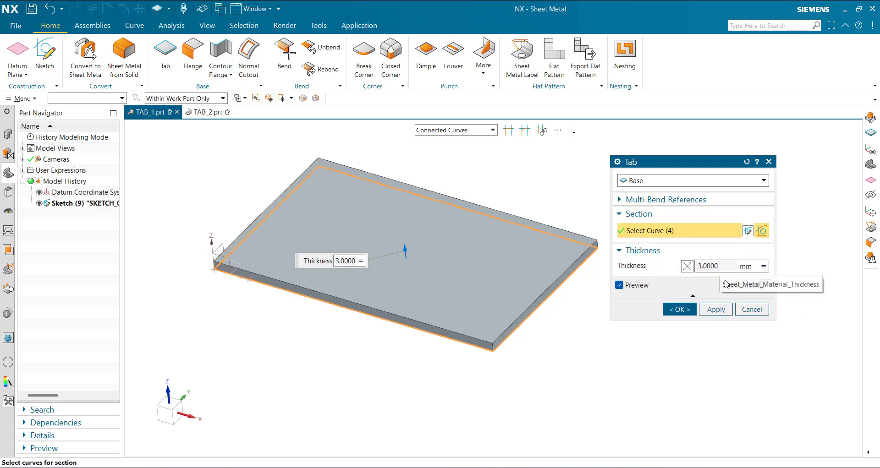
left_click(679, 310)
Step: Reopen the base tab and its section sketch for editing
middle_click_drag(686, 305, 481, 274)
scroll(465, 270, "up", 5)
scroll(465, 270, "down", 5)
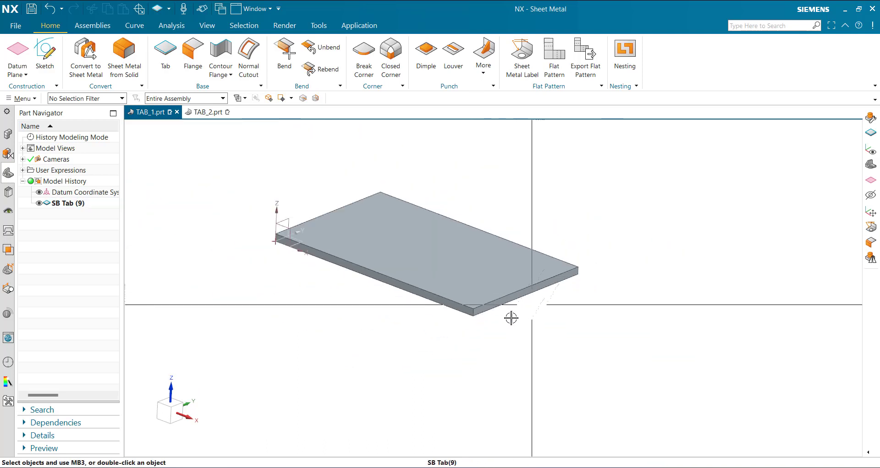
middle_click_drag(393, 228, 457, 237)
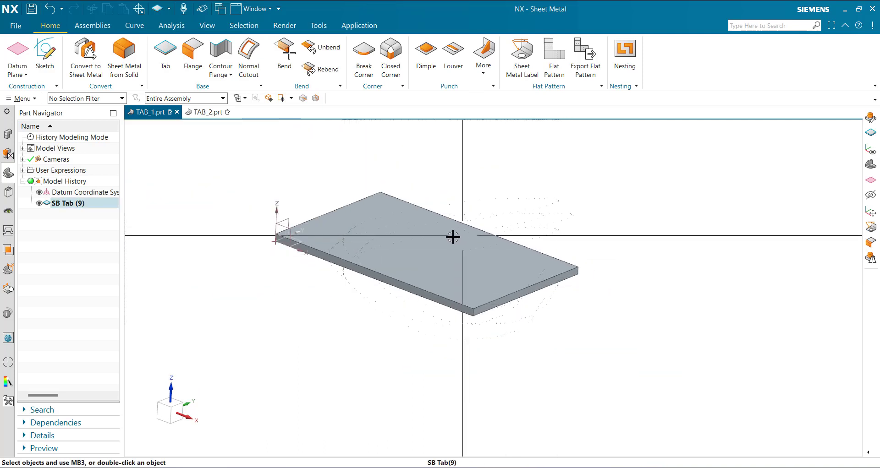
double_click(390, 188)
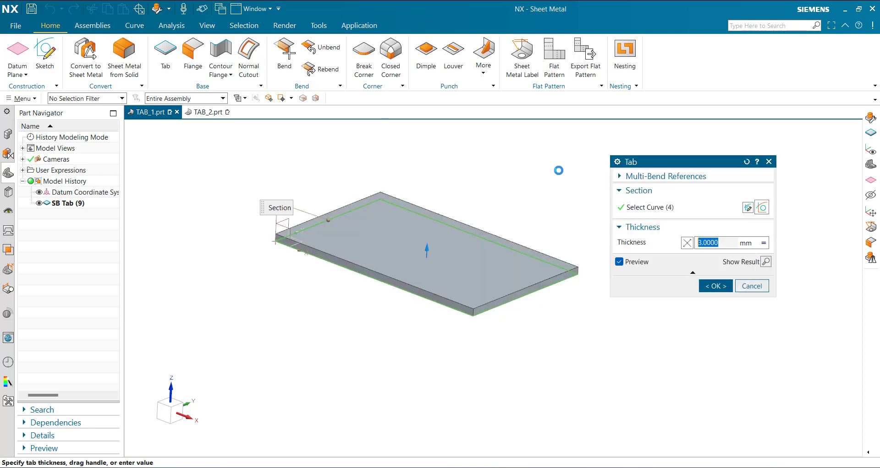
left_click(749, 209)
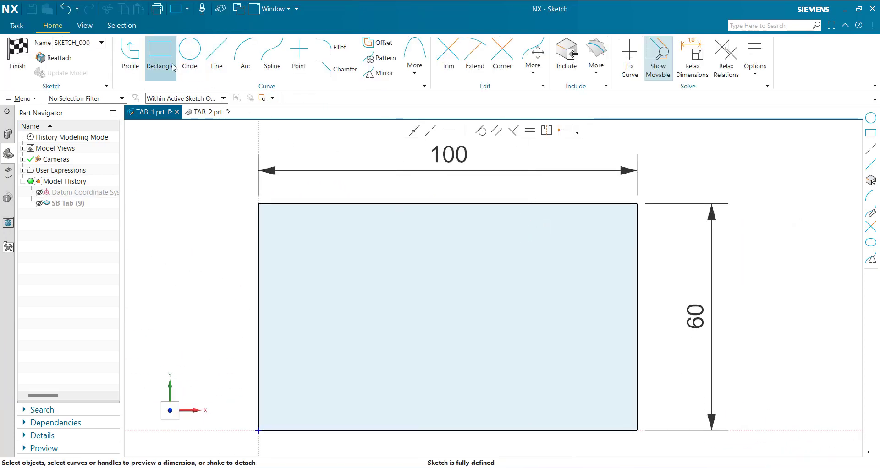
Step: Draw a small upright rectangle in the left half of the plate, starting from its upper-left corner at about X 12, Y 42
left_click(174, 68)
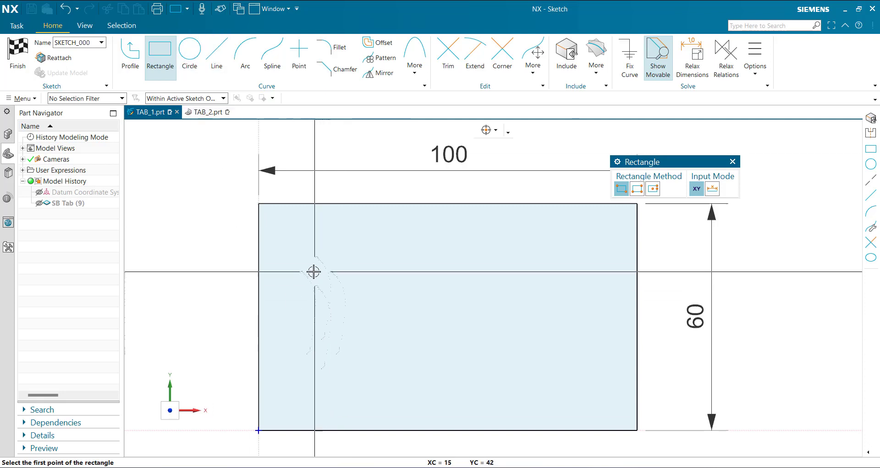
left_click(304, 272)
left_click(353, 363)
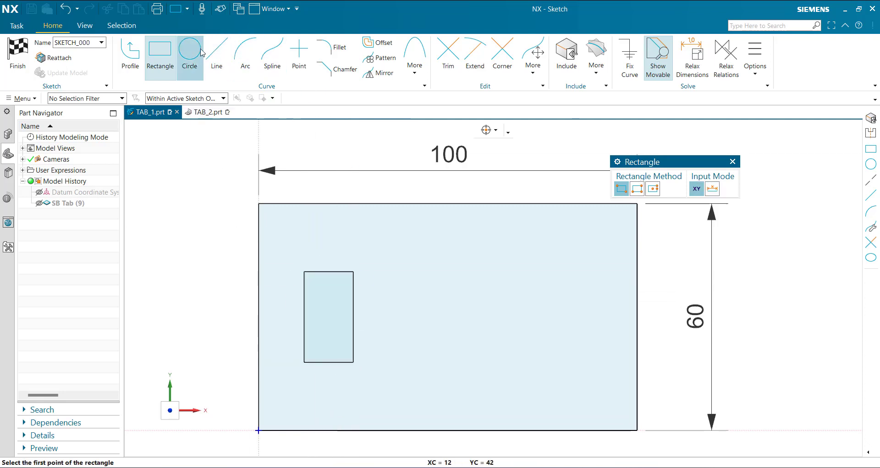
left_click(478, 315)
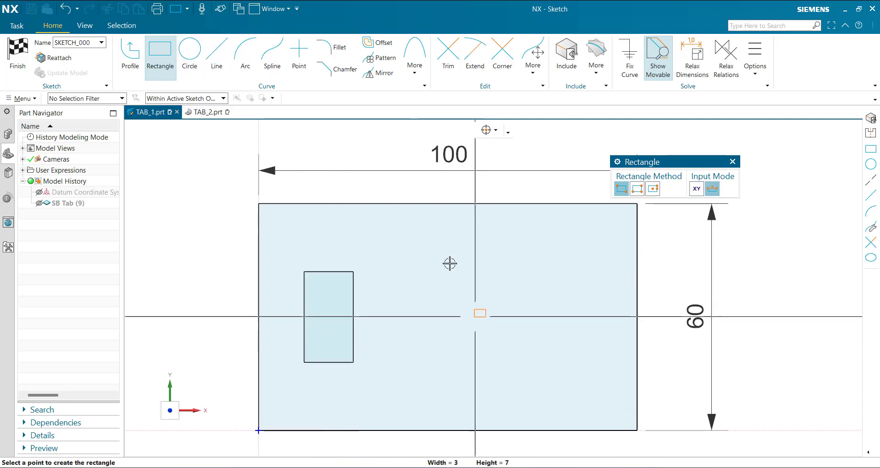
Step: Draw a circle to the right of the small rectangle, then finish the sketch and update the tab with both cutouts
left_click(189, 52)
left_click(486, 310)
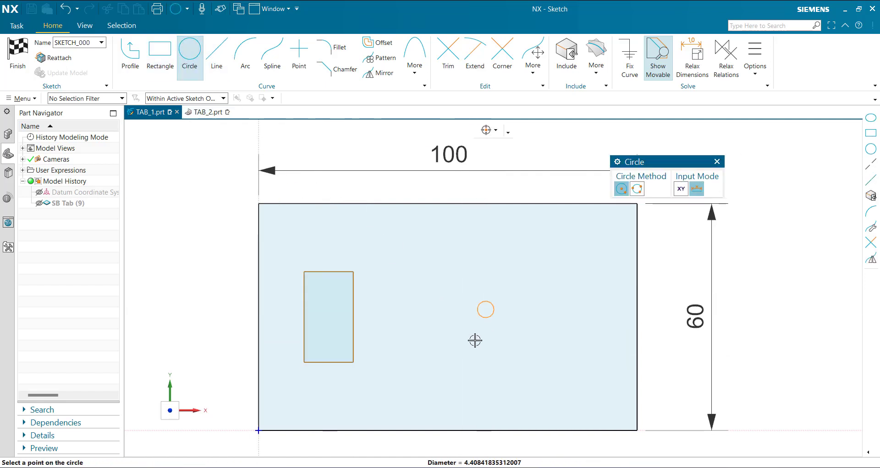
left_click(470, 348)
left_click(18, 52)
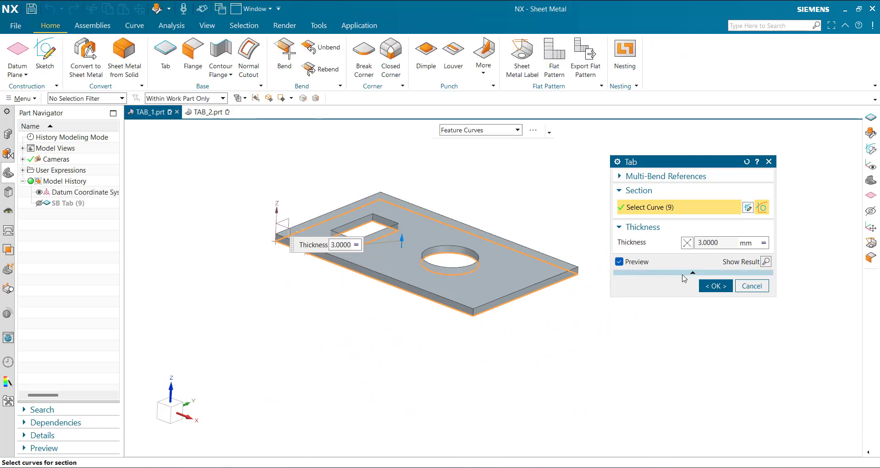
left_click(715, 286)
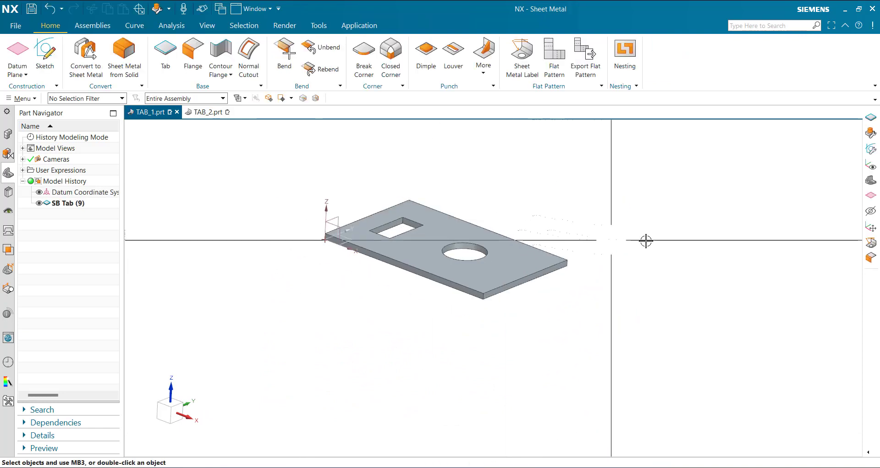
Step: Begin a Secondary tab and start its section sketch on the plate's top face at the corner diagonally opposite the origin
middle_click_drag(642, 251, 584, 264)
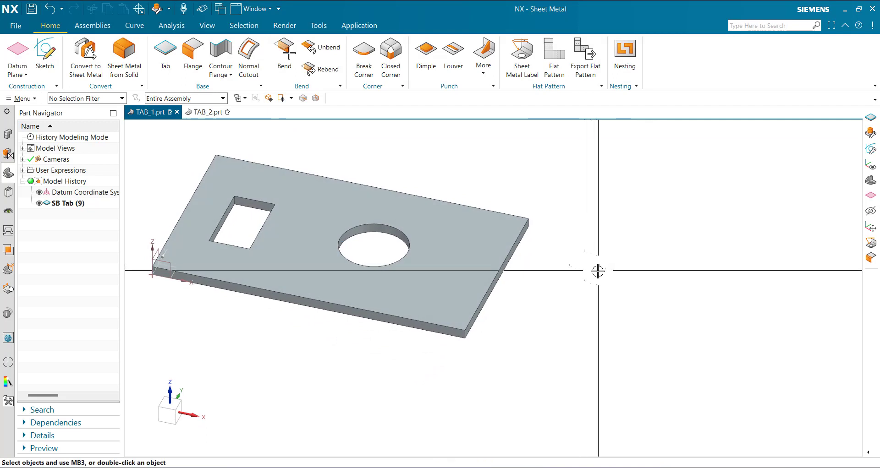
scroll(593, 277, "down", 1)
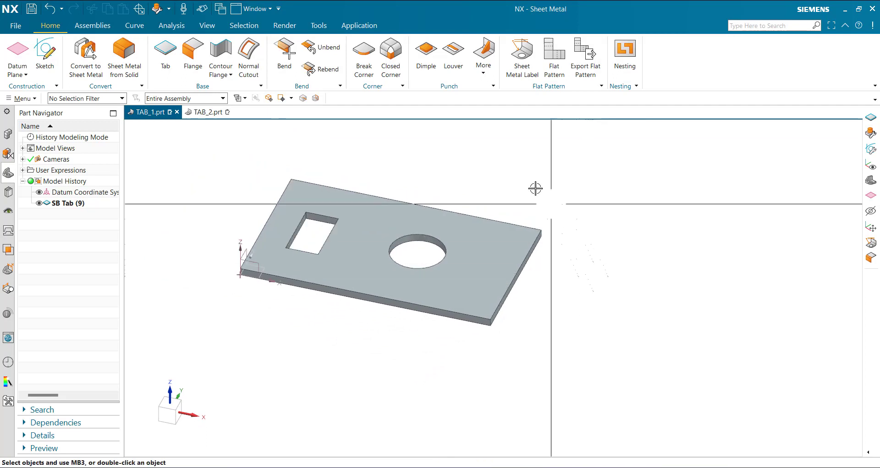
scroll(489, 224, "up", 2)
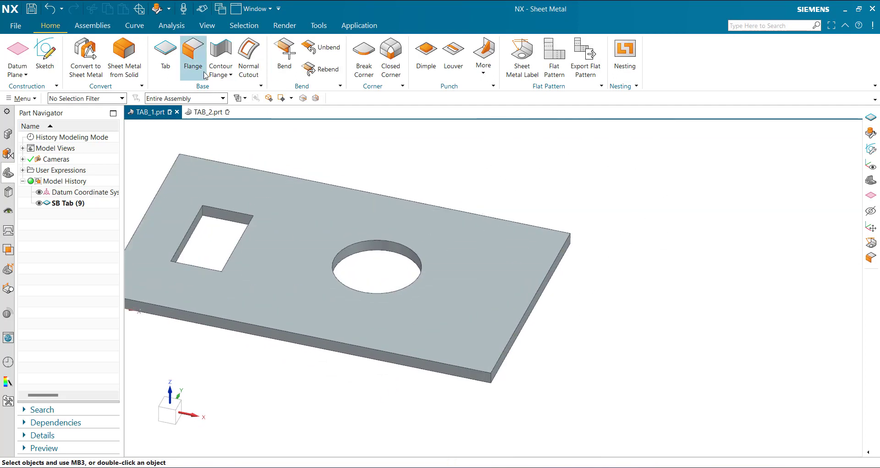
left_click(164, 64)
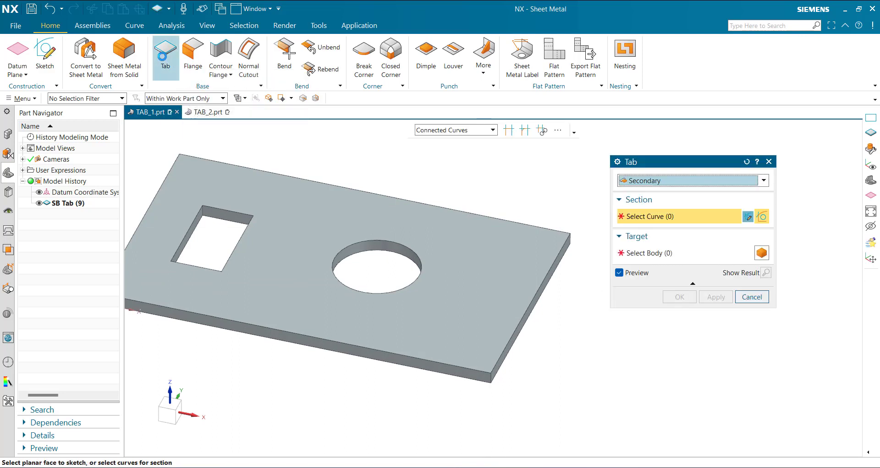
left_click(676, 181)
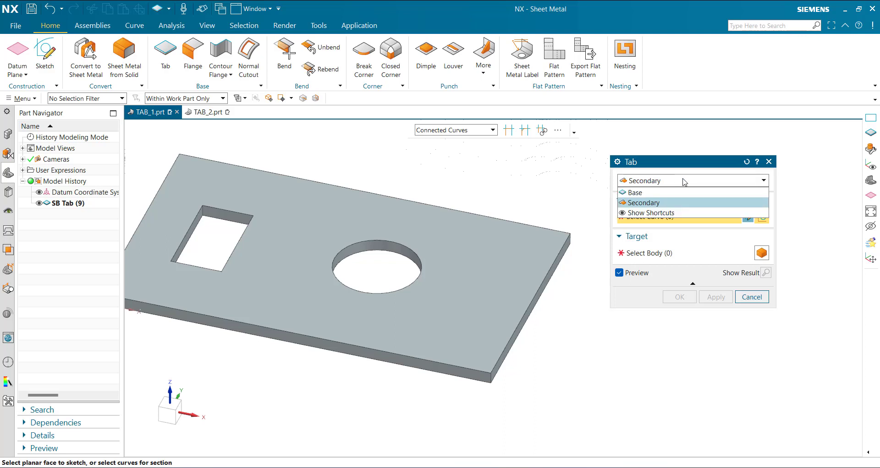
left_click(734, 203)
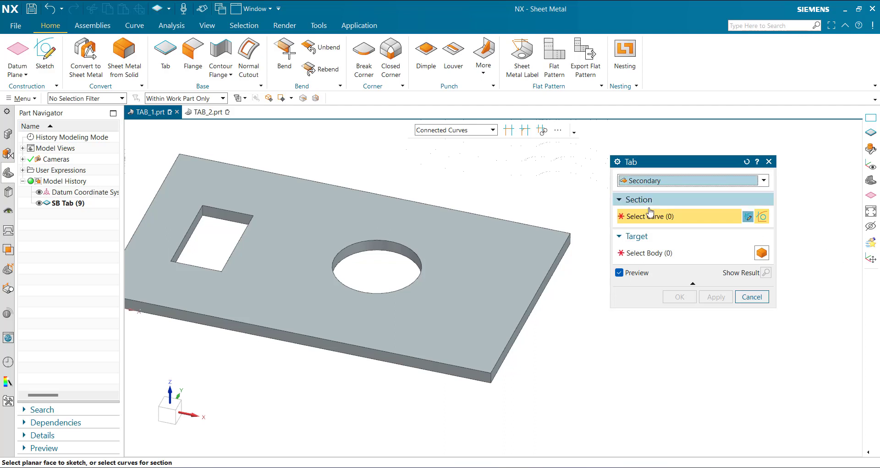
left_click(557, 249)
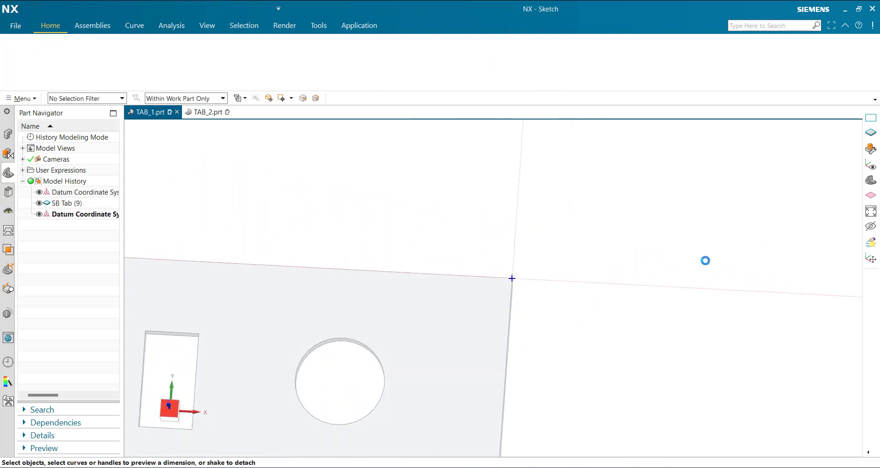
Step: Sketch a closed triangular profile from the plate's corner, extending about 16 mm outward horizontally and returning to the plate's adjacent vertical edge
left_click(158, 54)
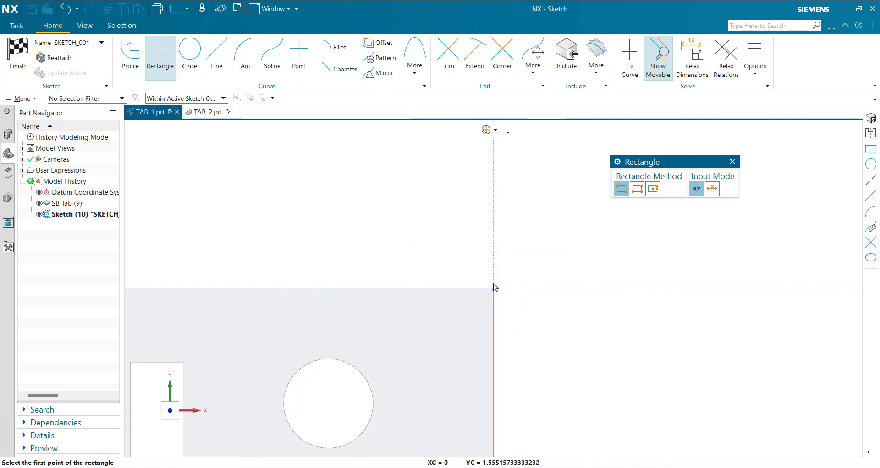
left_click(120, 52)
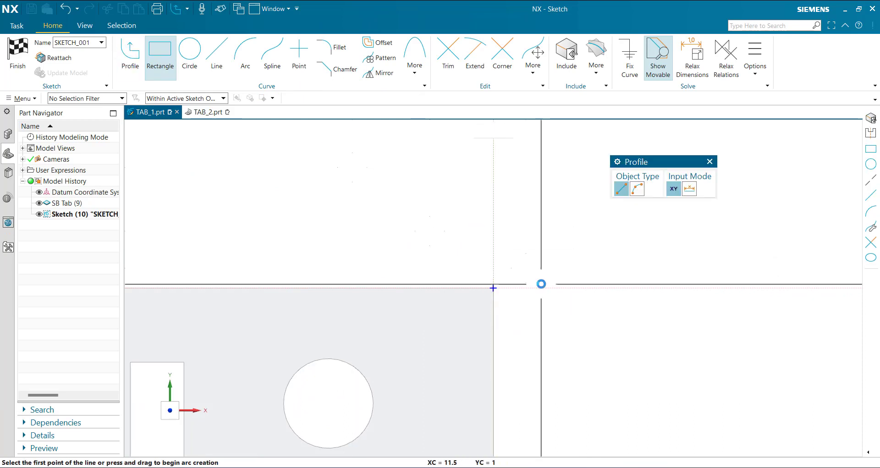
left_click(493, 288)
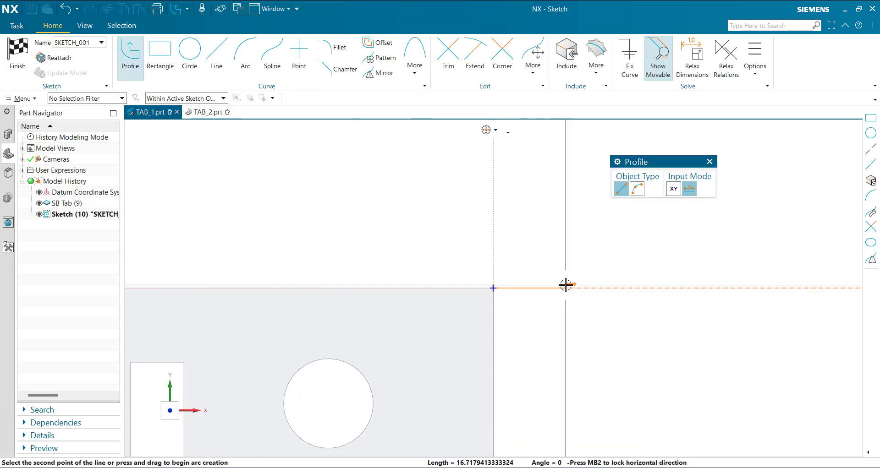
left_click(562, 288)
left_click(494, 387)
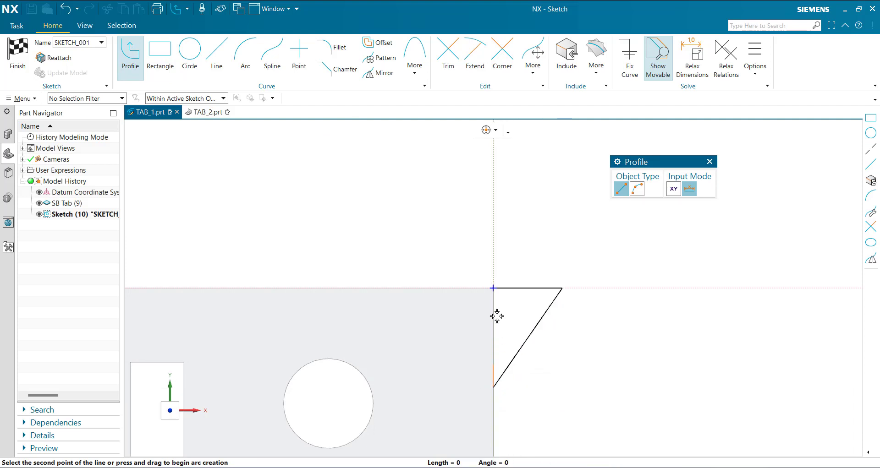
left_click(493, 289)
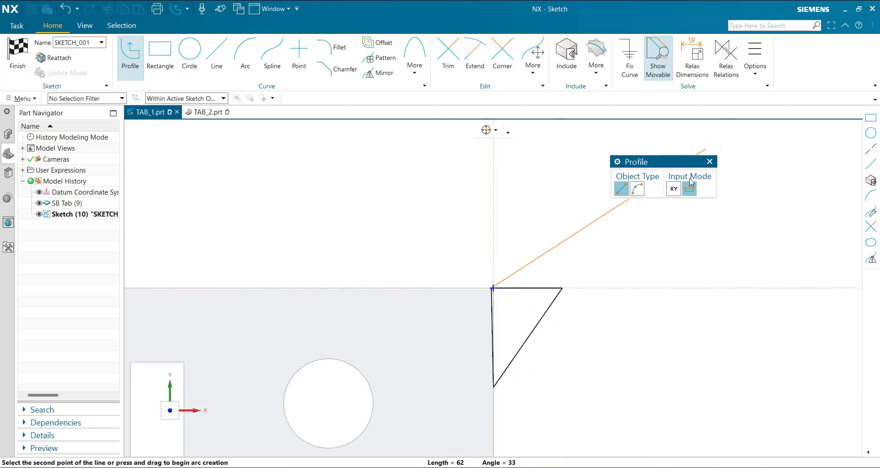
left_click(709, 161)
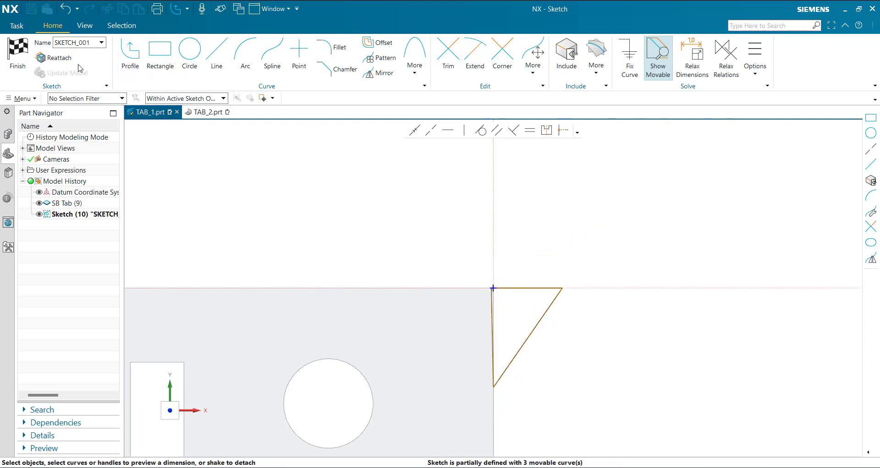
Step: Finish the section sketch and create the Secondary tab from the triangle on the existing plate body
left_click(18, 60)
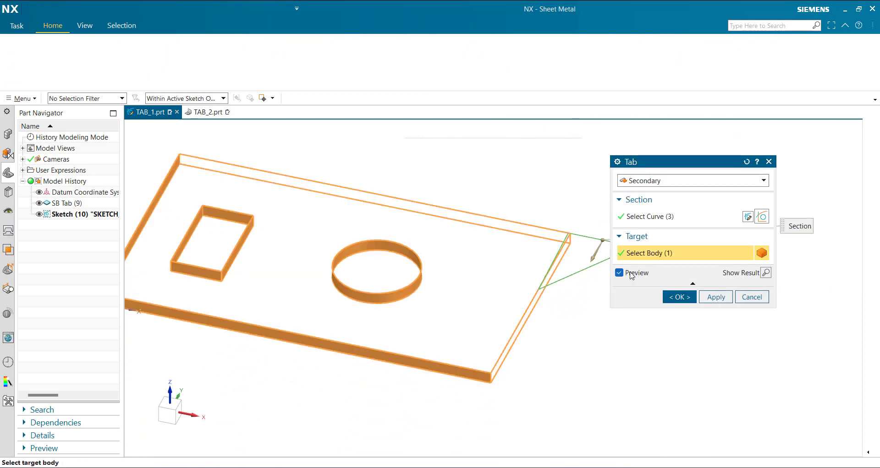
left_click(680, 297)
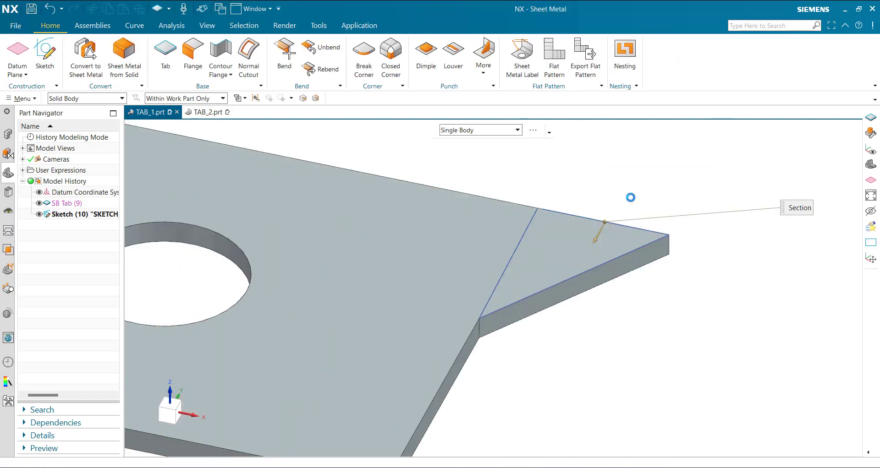
middle_click_drag(691, 281, 653, 250)
scroll(653, 250, "down", 4)
middle_click_drag(707, 269, 701, 285)
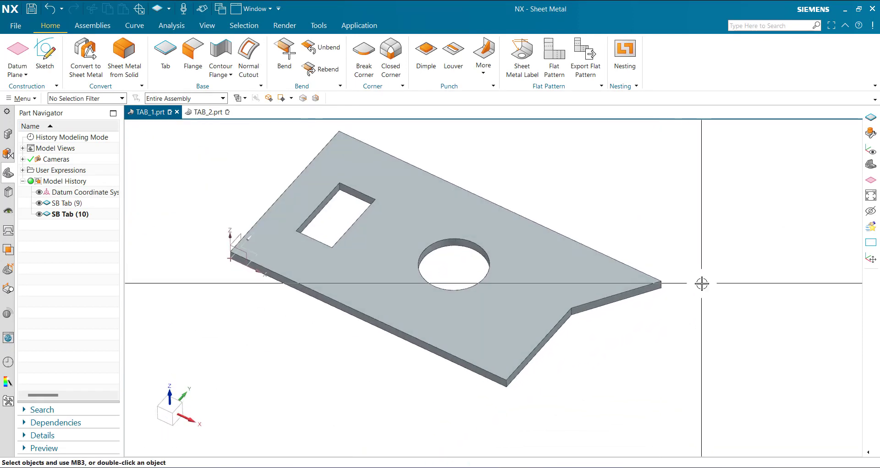
scroll(576, 249, "up", 1)
scroll(542, 302, "down", 1)
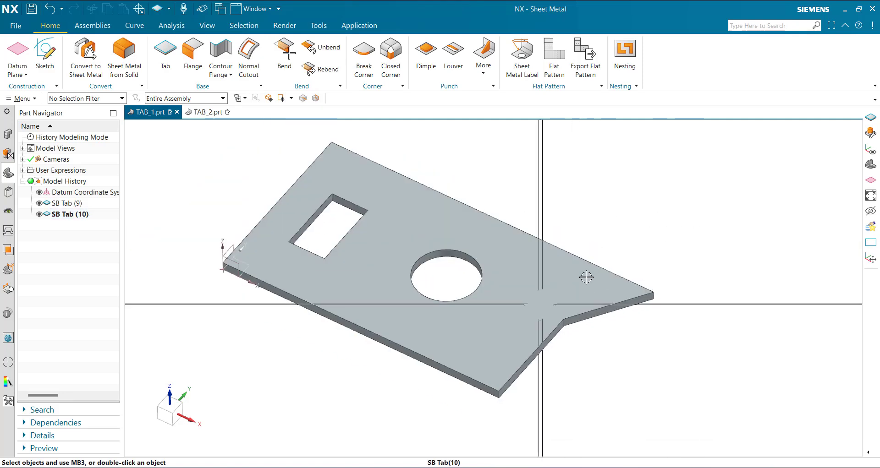
Step: Switch to the TAB_2 part and examine the two mirrored flanged plates from several angles
left_click(211, 114)
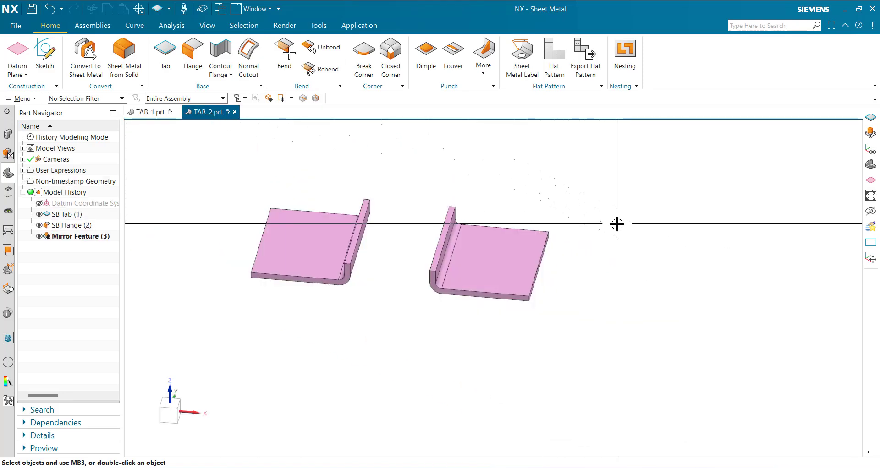
middle_click_drag(617, 222, 338, 218)
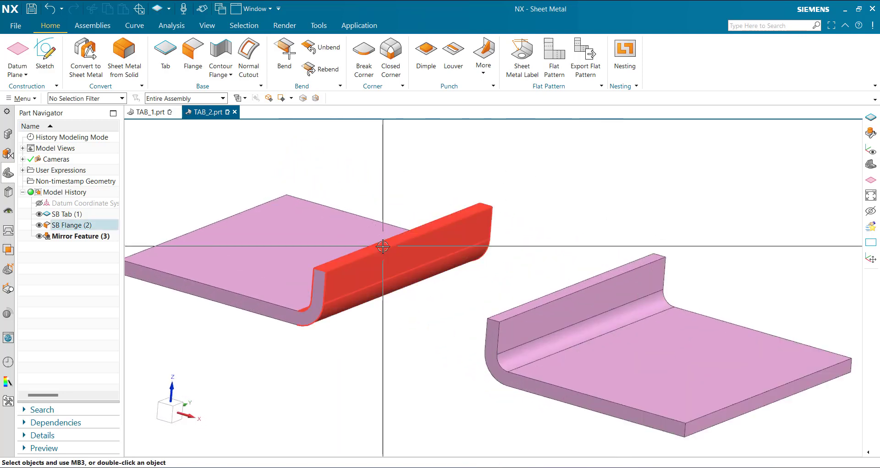
middle_click_drag(390, 246, 522, 218)
scroll(385, 280, "up", 3)
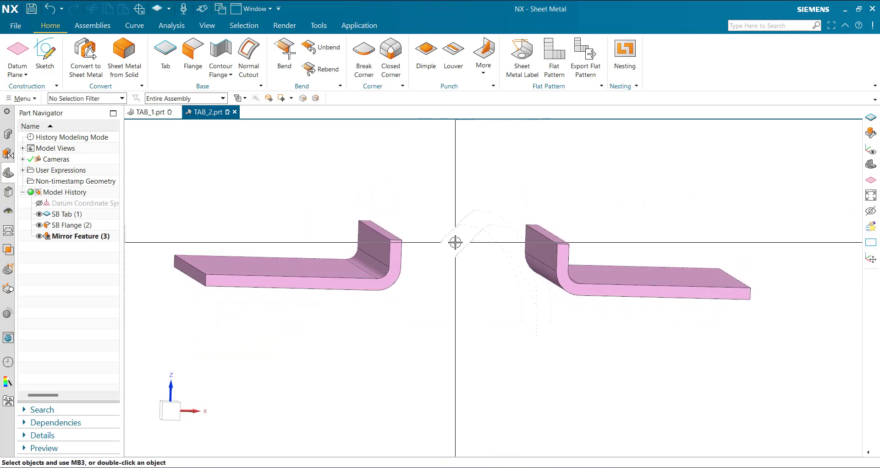
middle_click_drag(456, 241, 509, 281)
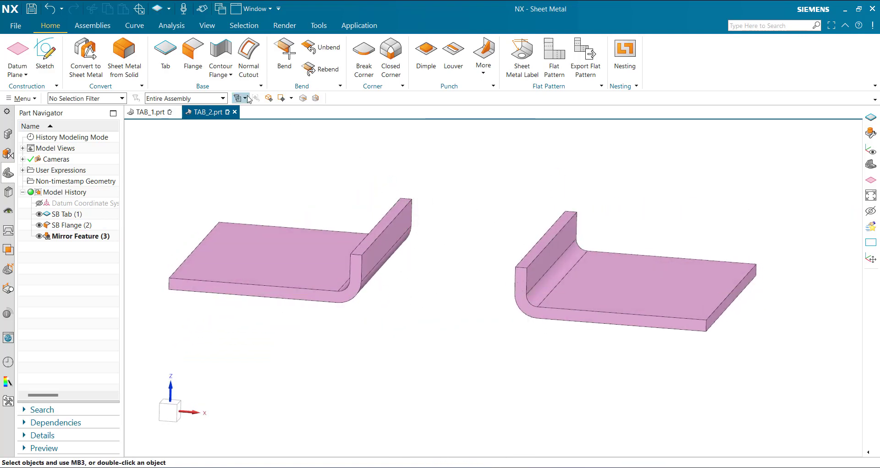
left_click(165, 55)
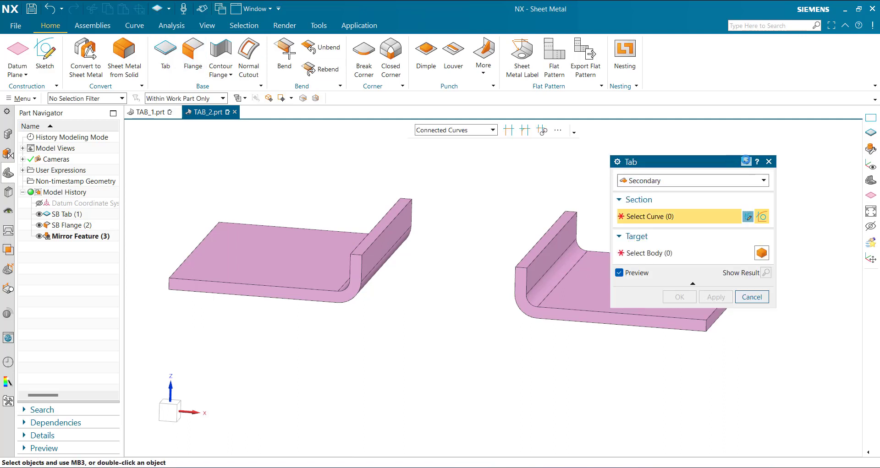
left_click(694, 181)
left_click(676, 193)
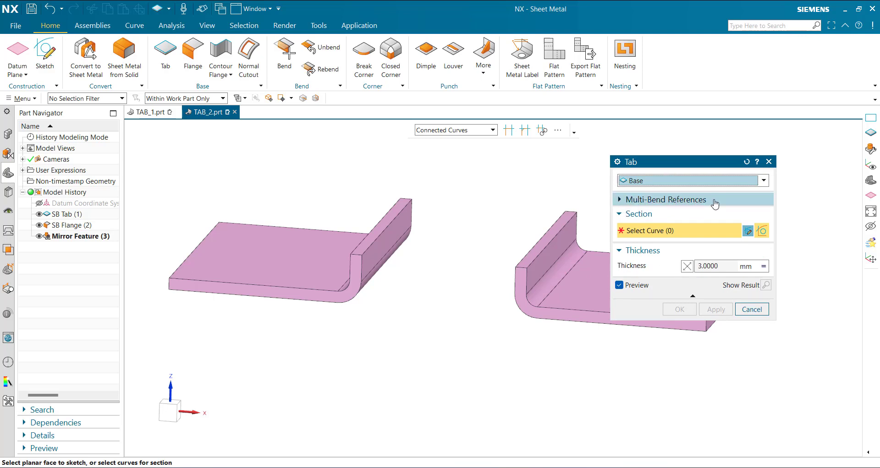
left_click(752, 310)
Step: Display the work coordinate system and move its origin to the outer upper corner at the front end of the original flange
scroll(391, 244, "up", 3)
scroll(388, 269, "down", 2)
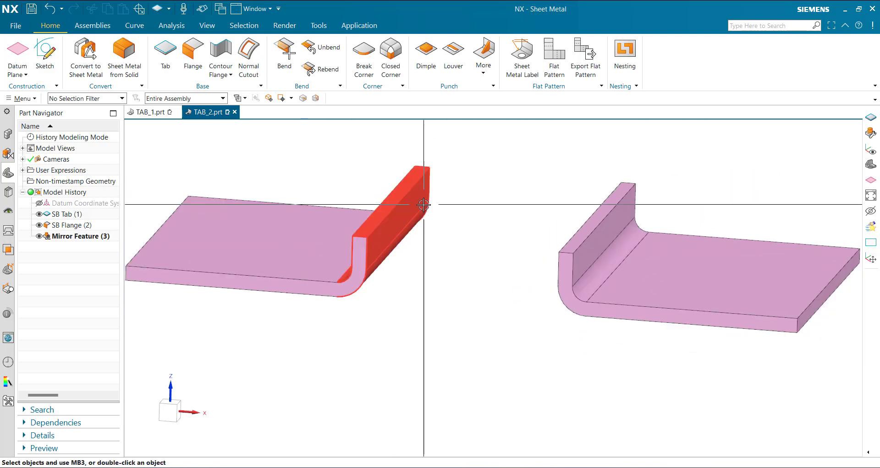
scroll(370, 274, "up", 1)
scroll(371, 274, "down", 4)
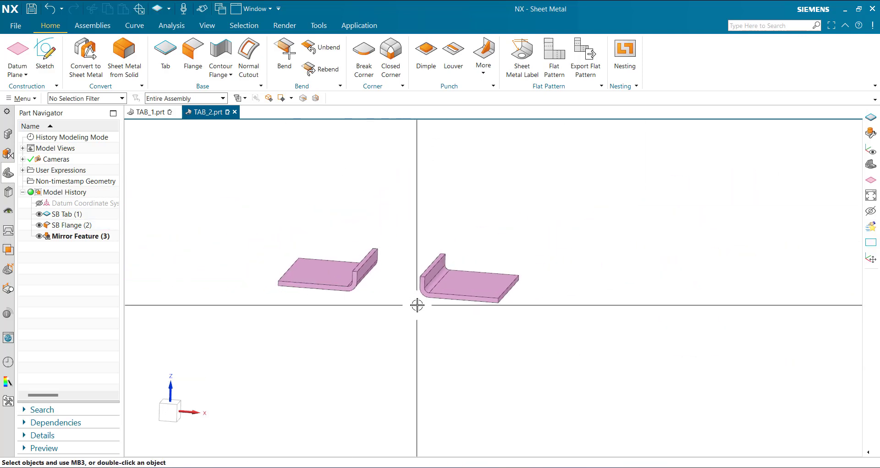
key("w")
scroll(401, 266, "up", 2)
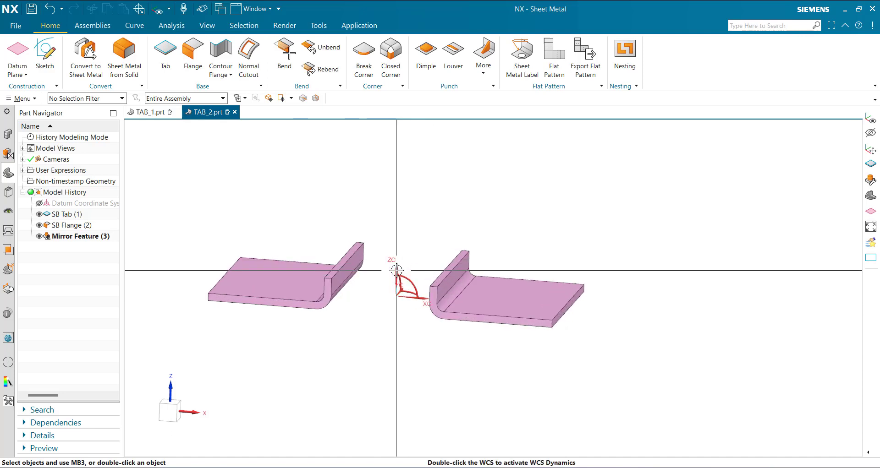
double_click(395, 271)
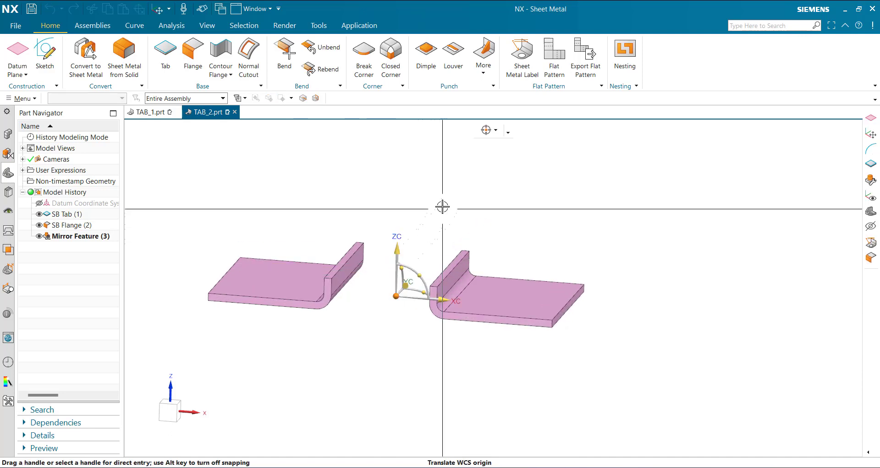
scroll(353, 266, "up", 1)
left_click(326, 284)
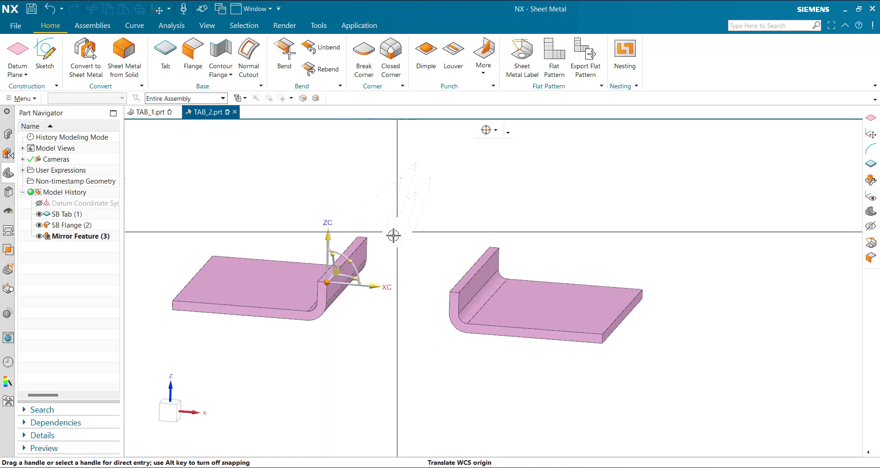
scroll(314, 295, "up", 5)
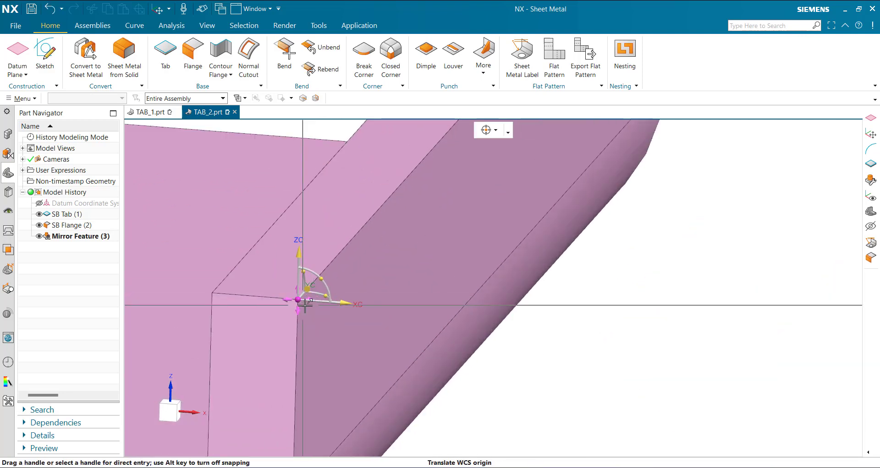
key("Escape")
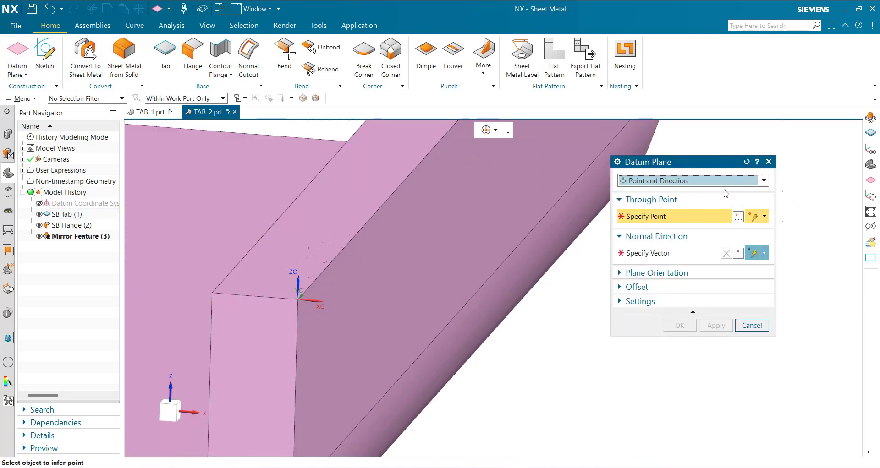
Step: Create a Point and Direction datum plane at the flange's outer upper corner, normal along its vertical edge and reversed downward, and reopen and confirm its definition
left_click(683, 181)
left_click(689, 193)
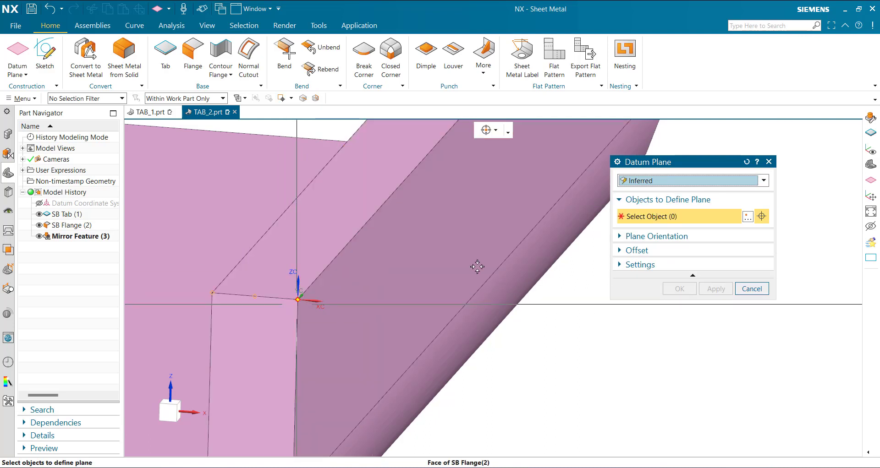
left_click(664, 183)
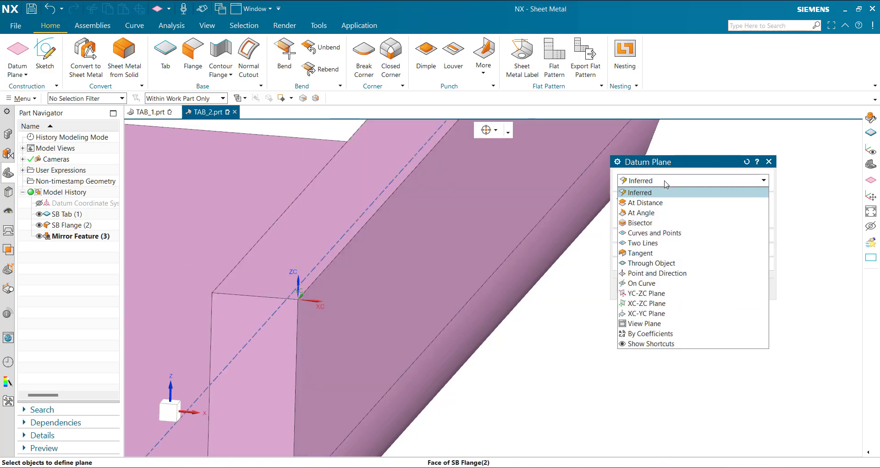
left_click(656, 273)
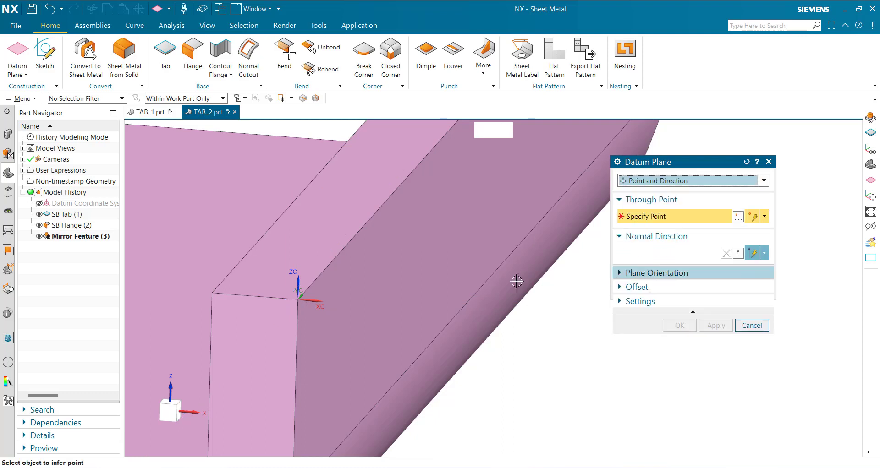
left_click(295, 301)
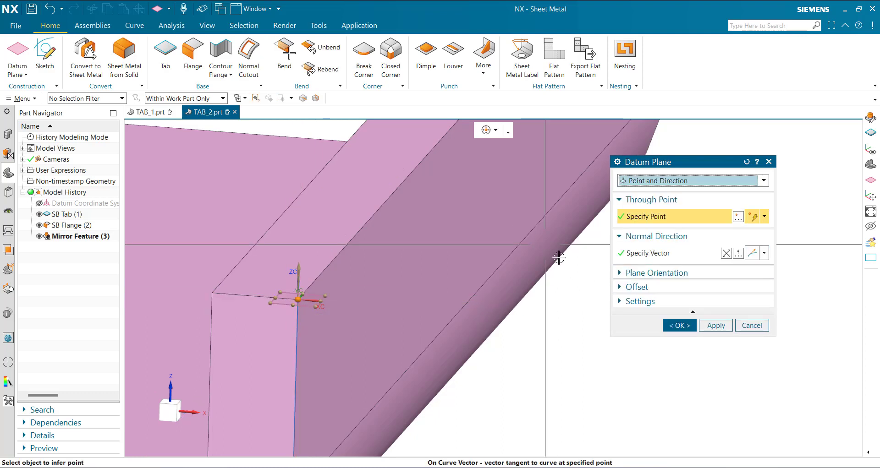
left_click(725, 255)
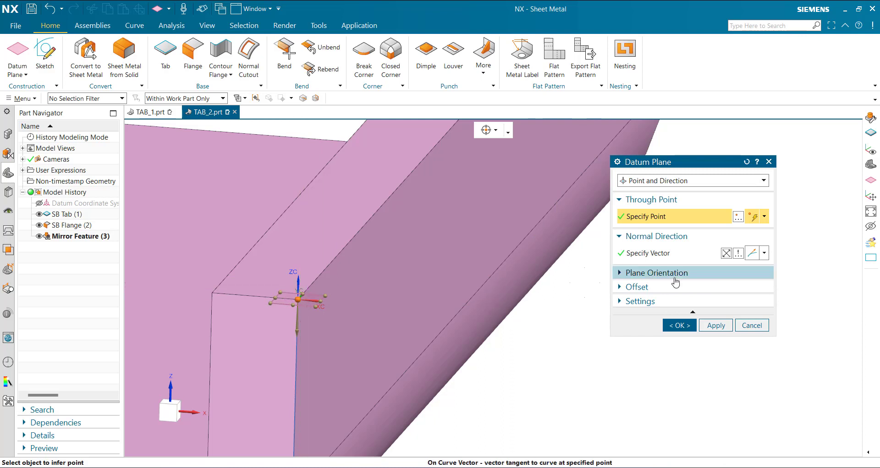
left_click(679, 324)
scroll(307, 306, "up", 2)
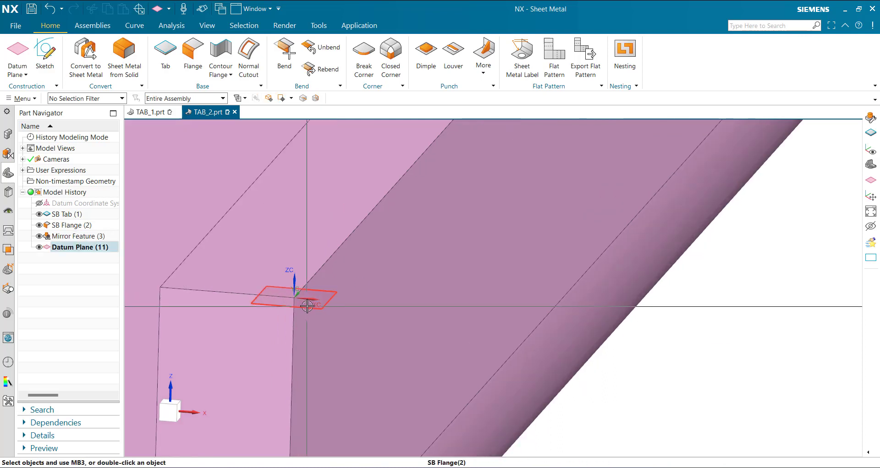
double_click(311, 318)
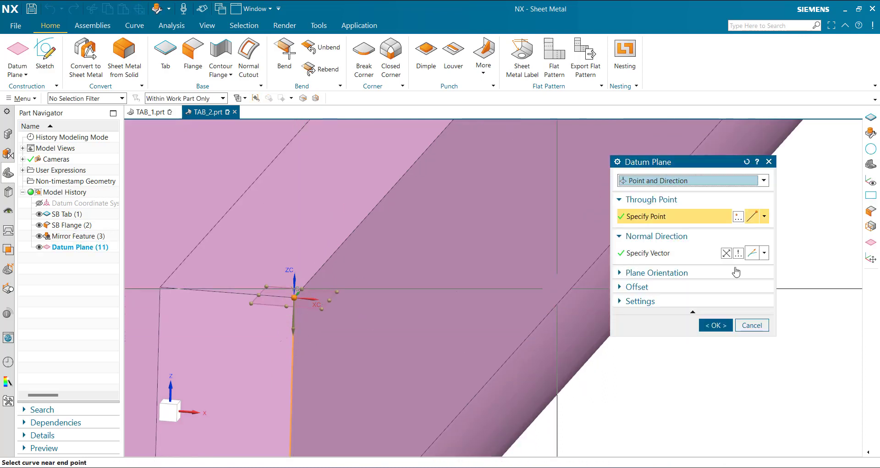
left_click(713, 323)
Step: Start a tab feature in TAB_2, set its type to Base and open its multi-bend references
scroll(452, 328, "down", 3)
scroll(422, 326, "up", 2)
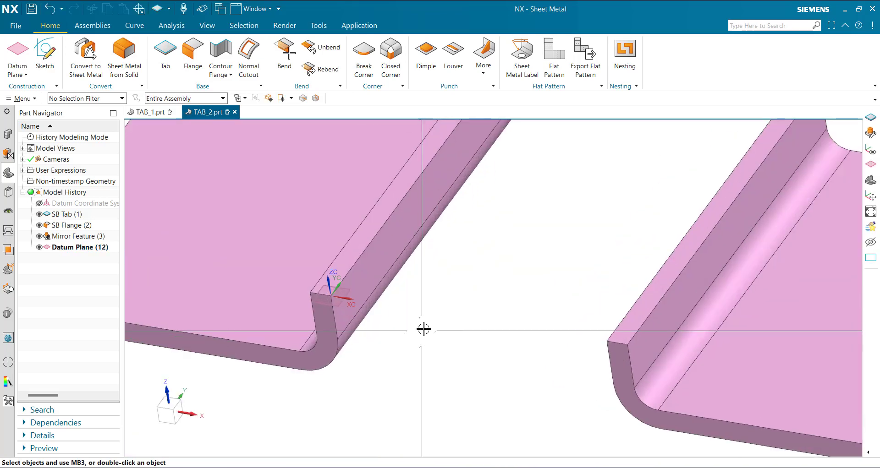
middle_click_drag(422, 326, 432, 316)
scroll(432, 316, "down", 3)
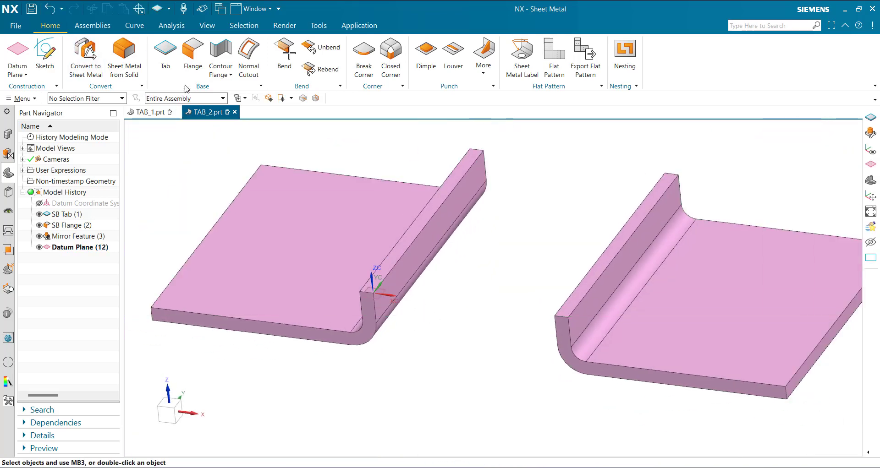
left_click(166, 51)
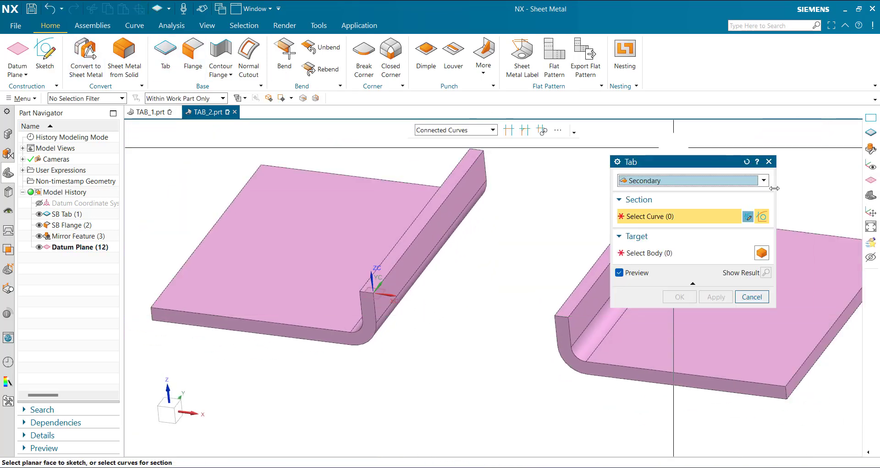
left_click(741, 183)
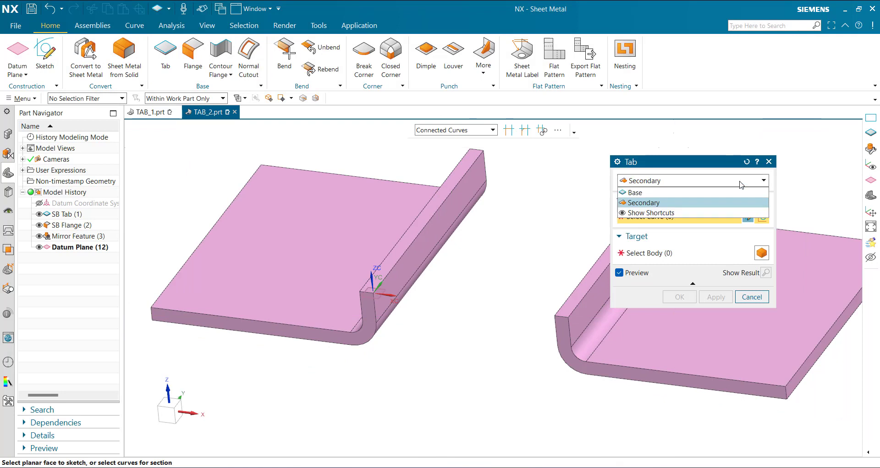
left_click(668, 193)
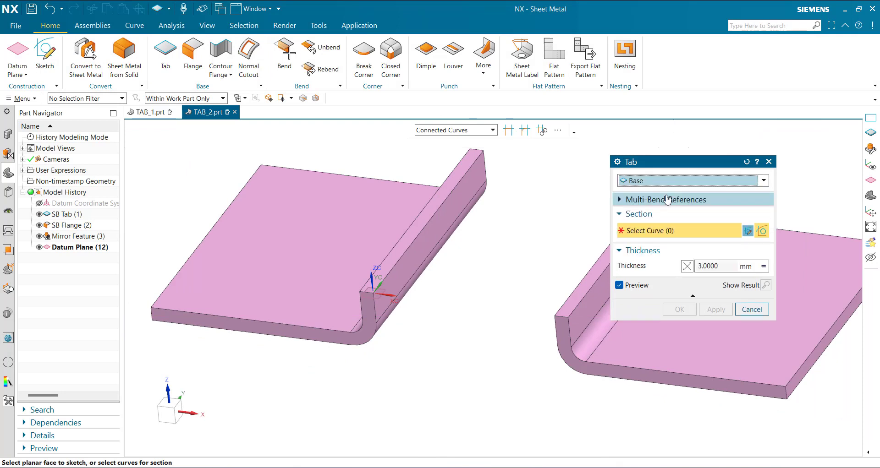
left_click(629, 201)
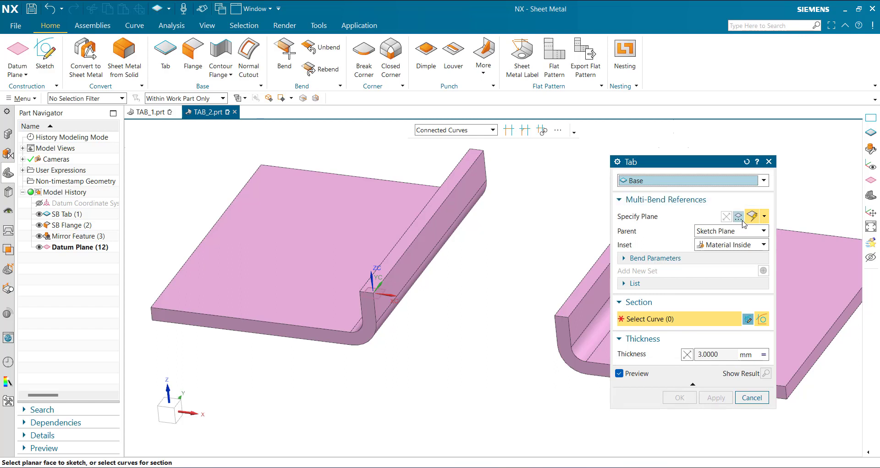
Step: Add the original body's outer flange face and the underside of its plate as multi-bend reference planes
left_click(673, 220)
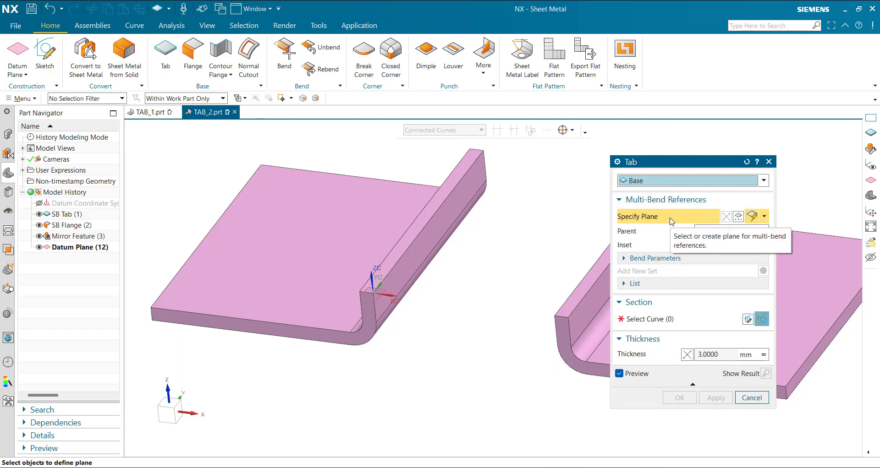
left_click(413, 266)
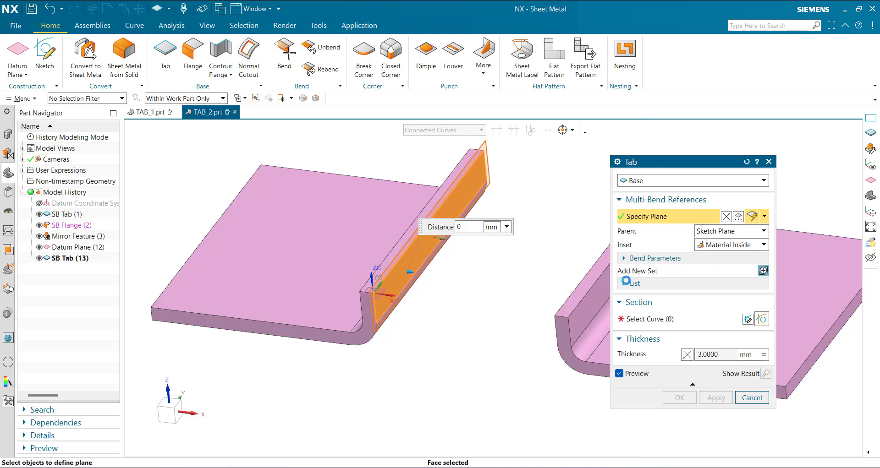
middle_click_drag(480, 309, 356, 315)
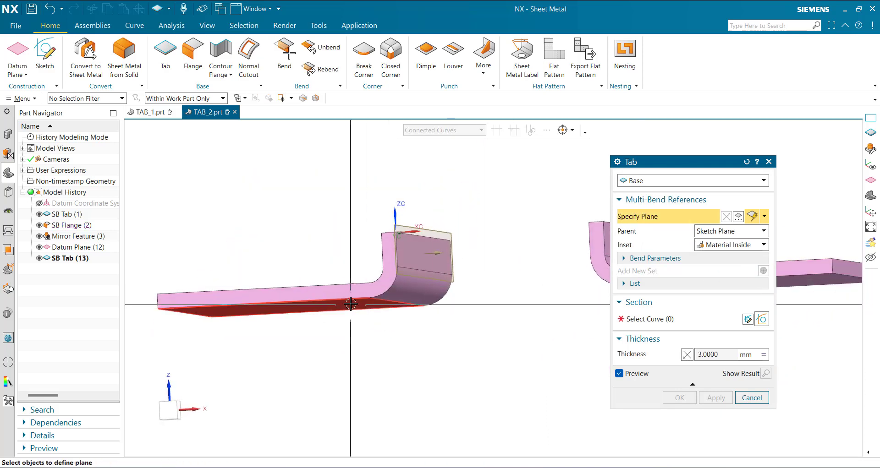
left_click(350, 304)
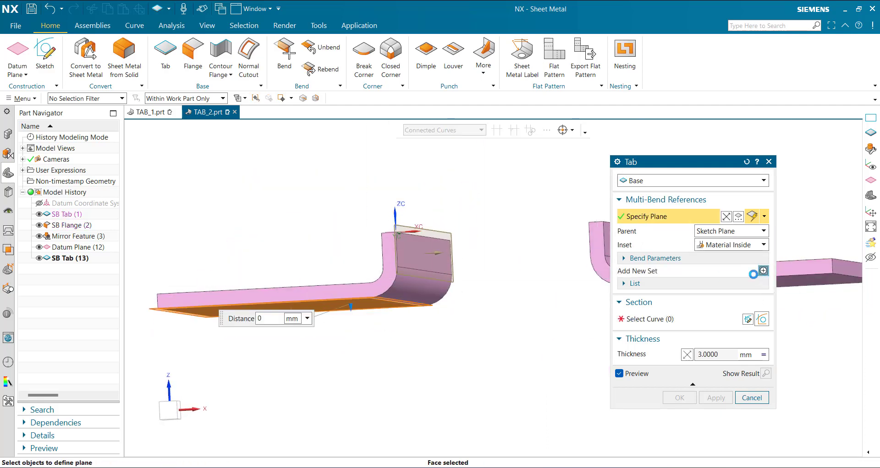
Step: Add the mirrored body's flange face facing the gap and its plate underside as further multi-bend reference planes
middle_click_drag(527, 264, 396, 294)
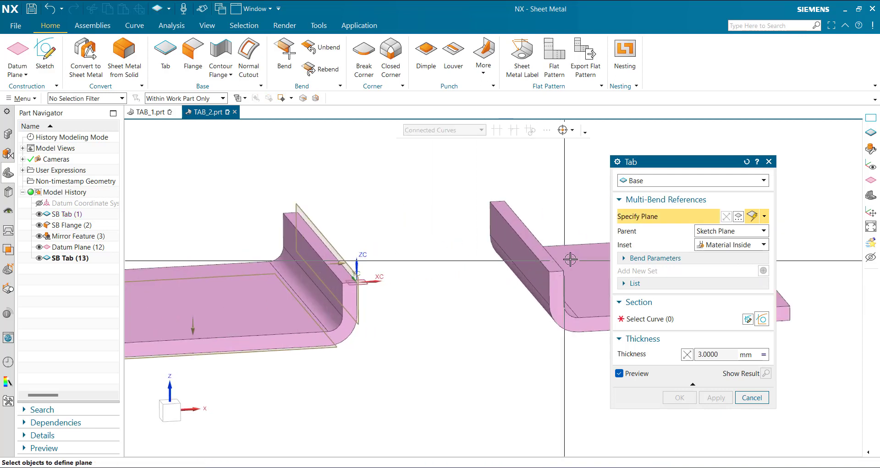
left_click(521, 257)
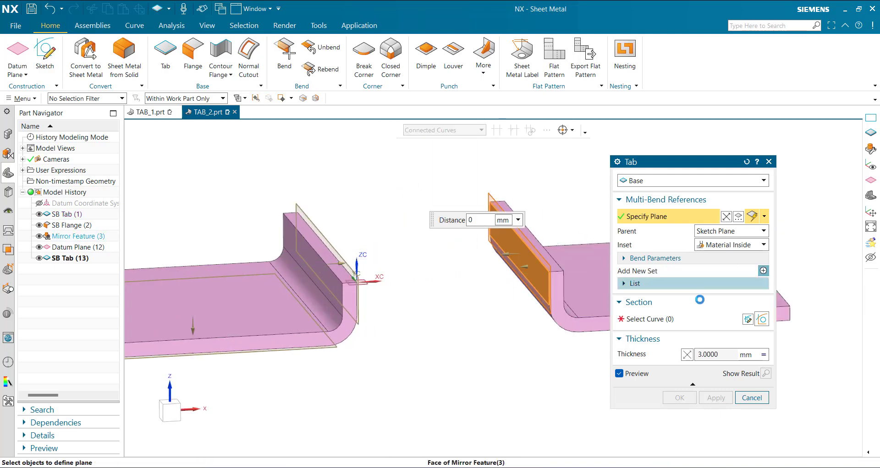
left_click(762, 271)
middle_click_drag(499, 348, 593, 294)
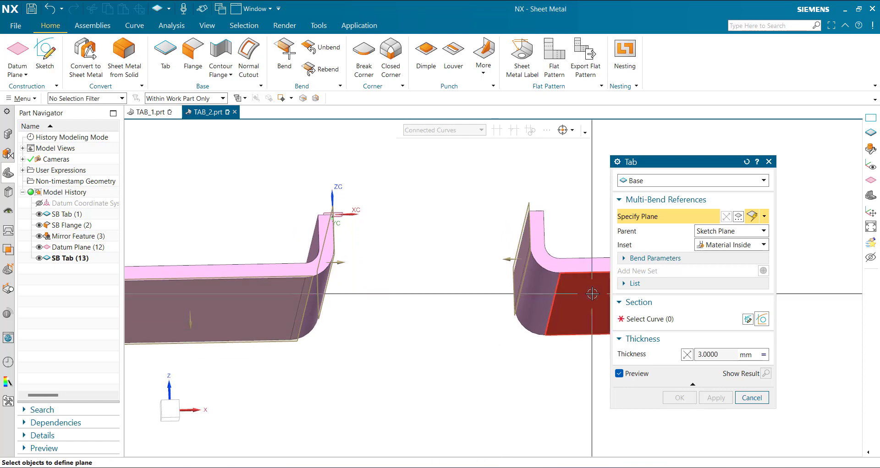
left_click(592, 294)
left_click(763, 271)
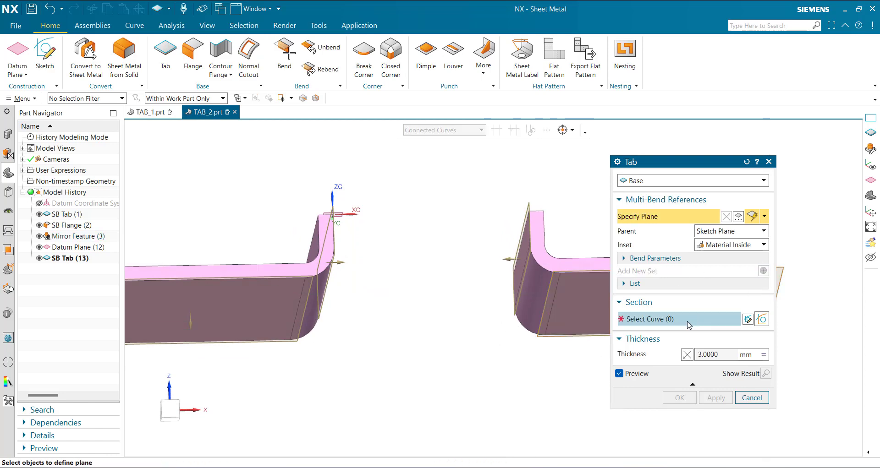
Step: Start the tab's section sketch on the datum plane at the flange corner and draw a rectangle about 68 by 70 mm across both flanges
middle_click_drag(441, 278, 417, 308)
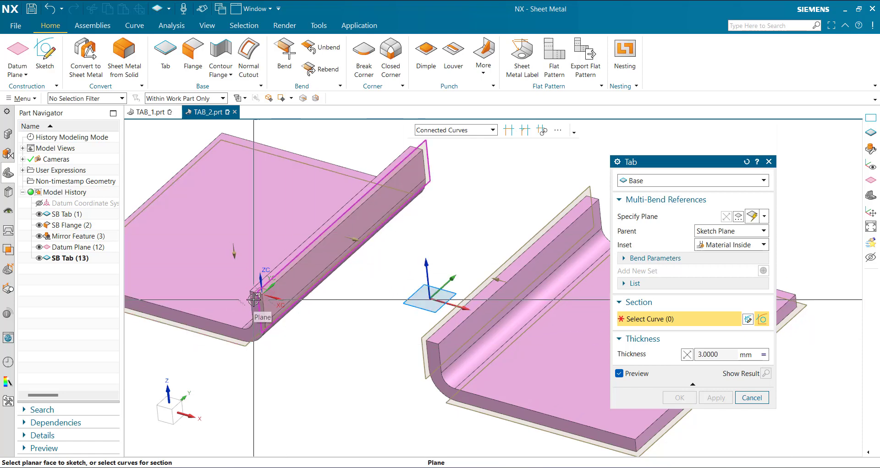
scroll(256, 297, "up", 4)
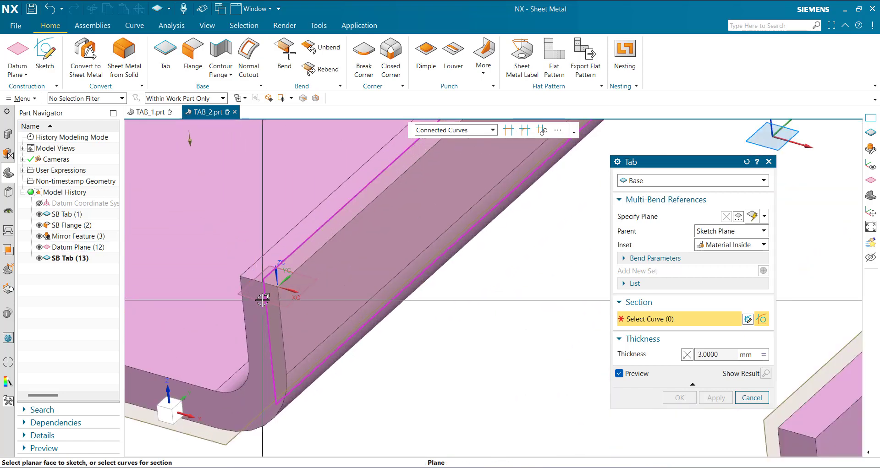
left_click(259, 298)
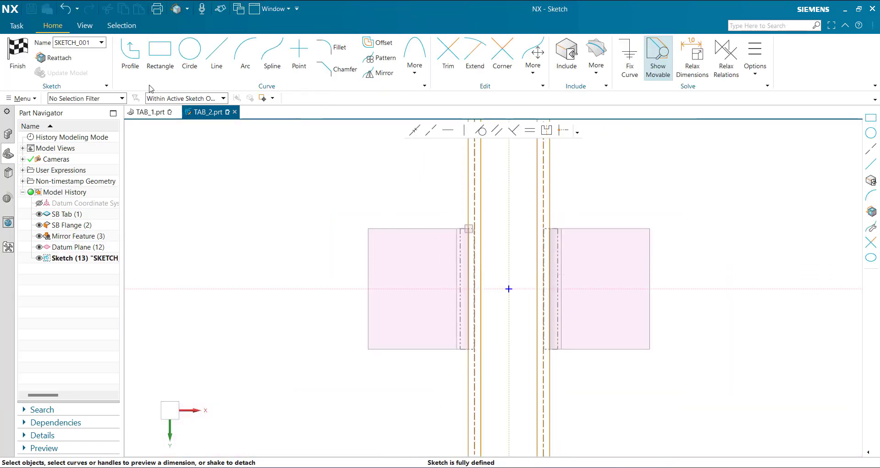
left_click(160, 67)
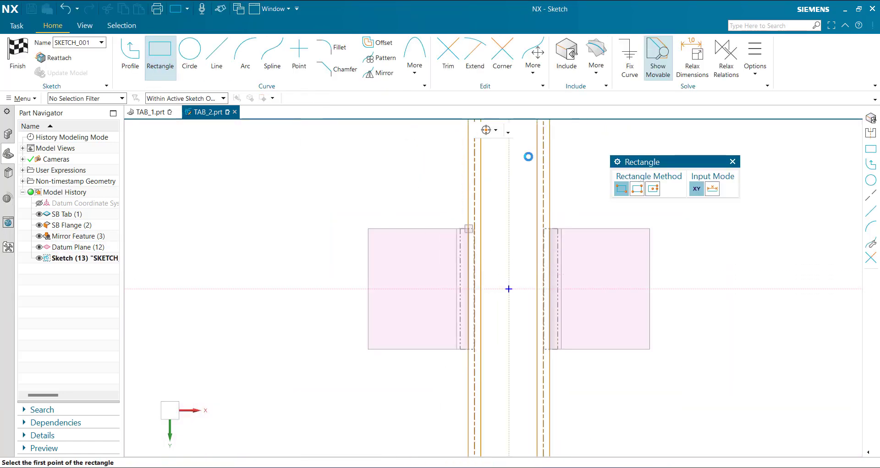
left_click(438, 218)
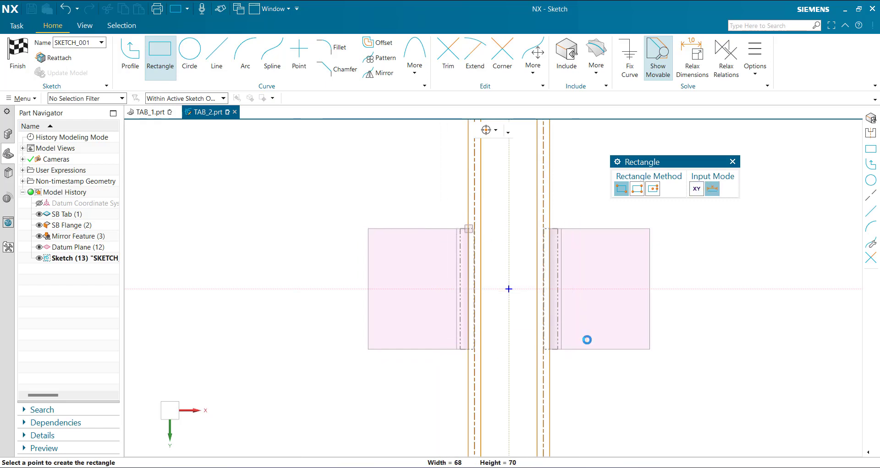
key("Escape")
scroll(416, 268, "up", 3)
scroll(453, 156, "down", 2)
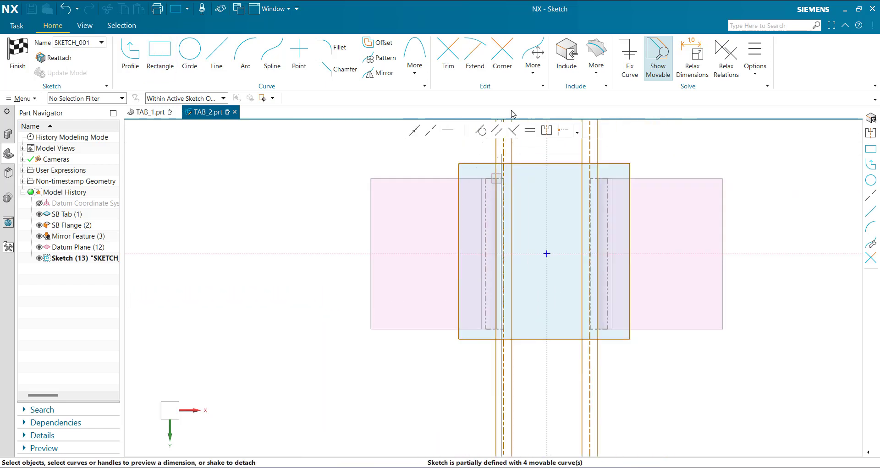
Step: Include the original plate's front end edge and the mirrored plate's back end edge as references in the sketch
left_click(568, 57)
left_click(651, 328)
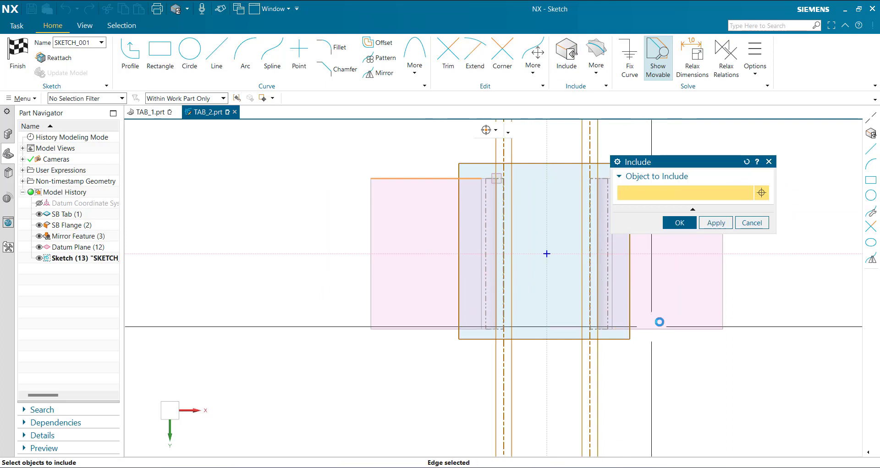
middle_click(652, 327)
Step: Make the rectangle's front and back sides collinear with the included plate end edges
scroll(508, 206, "up", 1)
left_click(466, 153)
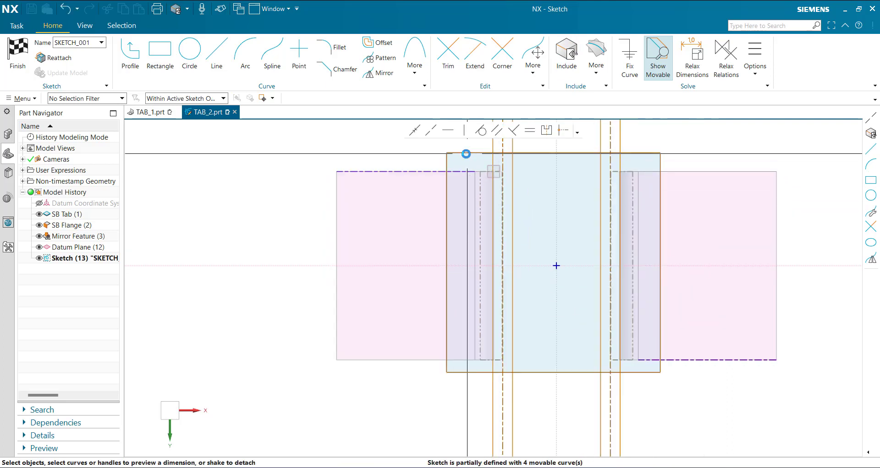
left_click(418, 171)
left_click(433, 135)
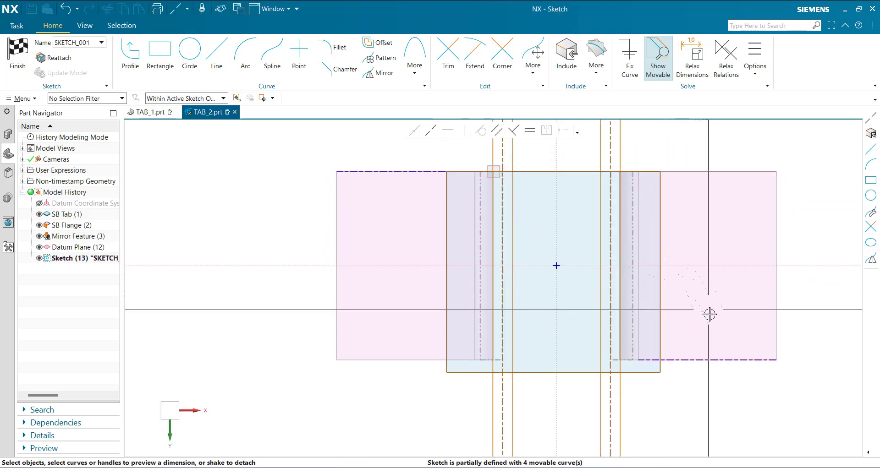
left_click(658, 370)
left_click(678, 359)
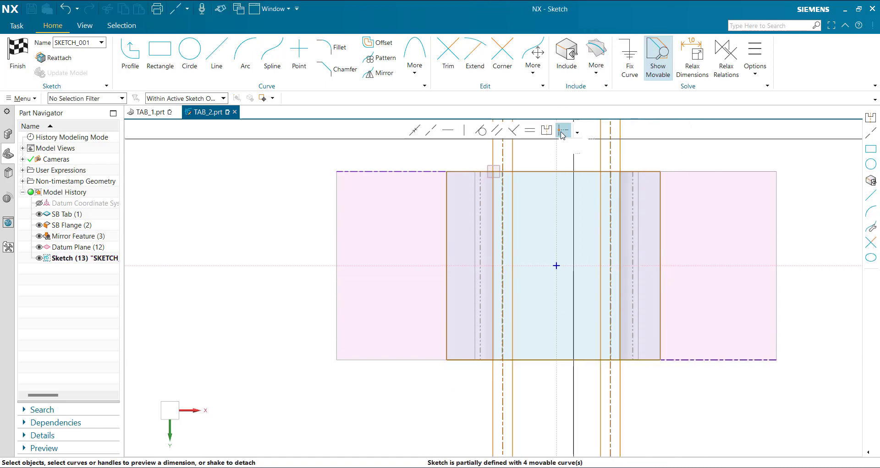
Step: Make the rectangle's two sides parallel to the flanges symmetric about the centre axis between the bodies
left_click(563, 132)
left_click(447, 207)
scroll(448, 208, "down", 3)
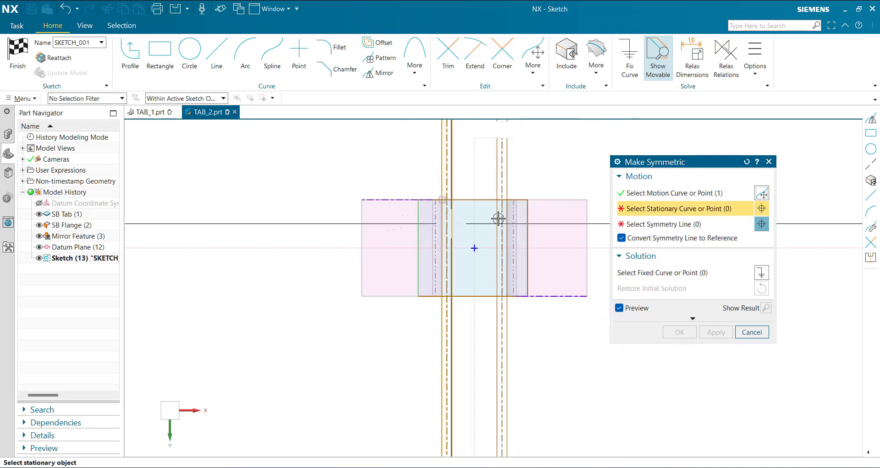
left_click(526, 219)
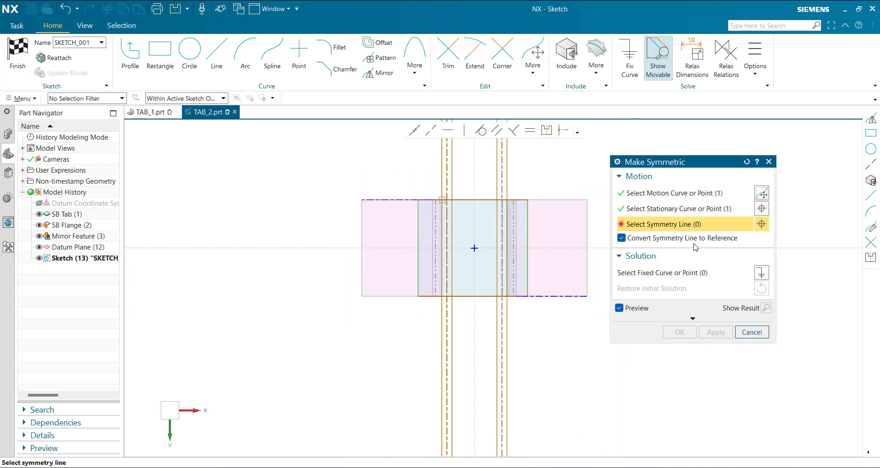
left_click(662, 273)
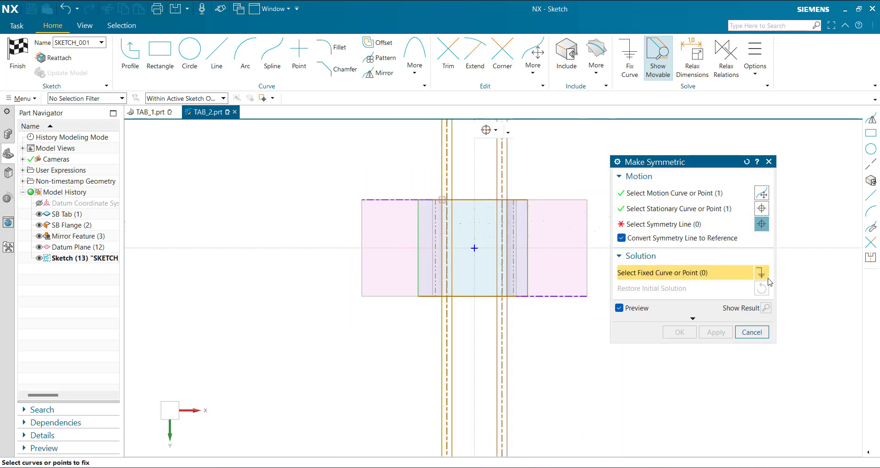
left_click(698, 228)
left_click(474, 236)
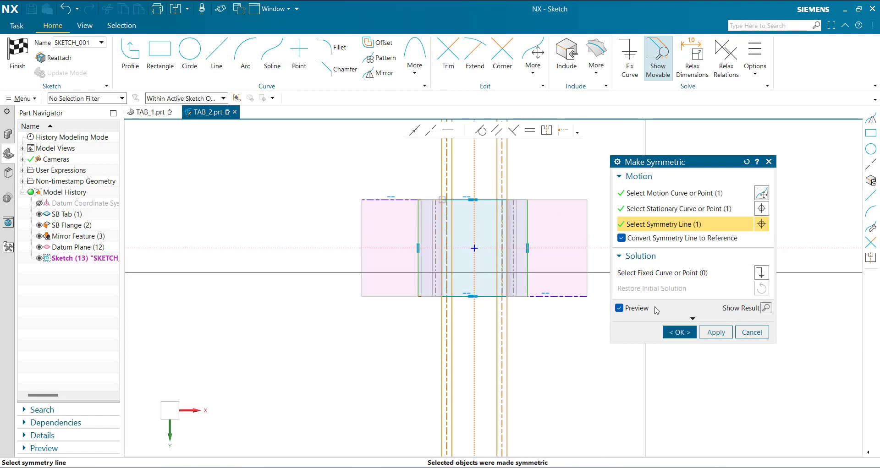
left_click(672, 333)
Step: Dimension the rectangle's width across the flanges and set it to 60 mm
scroll(504, 202, "up", 3)
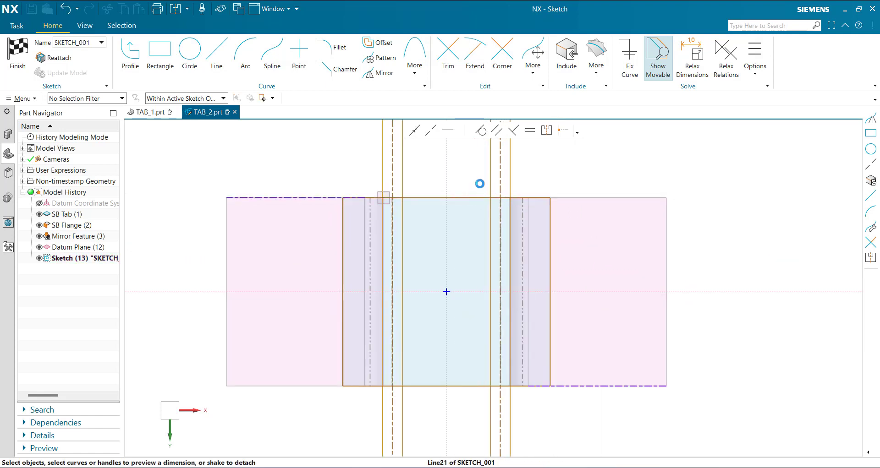
left_click_drag(477, 197, 464, 175)
left_click(447, 183)
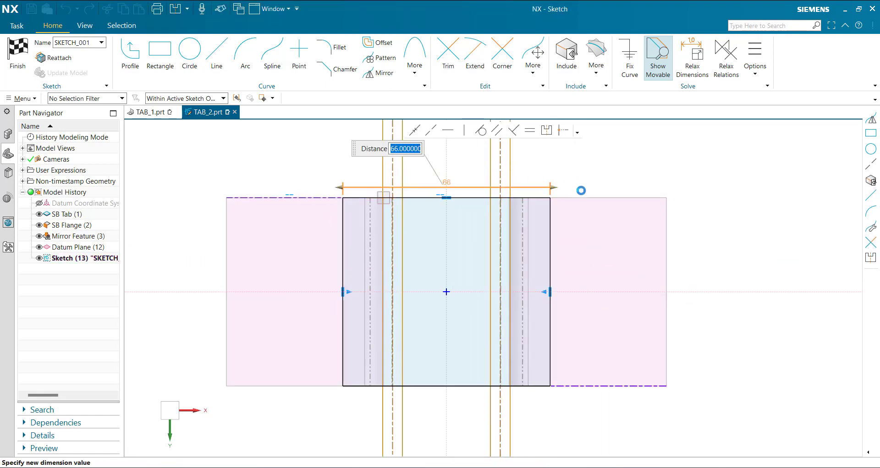
key("Return")
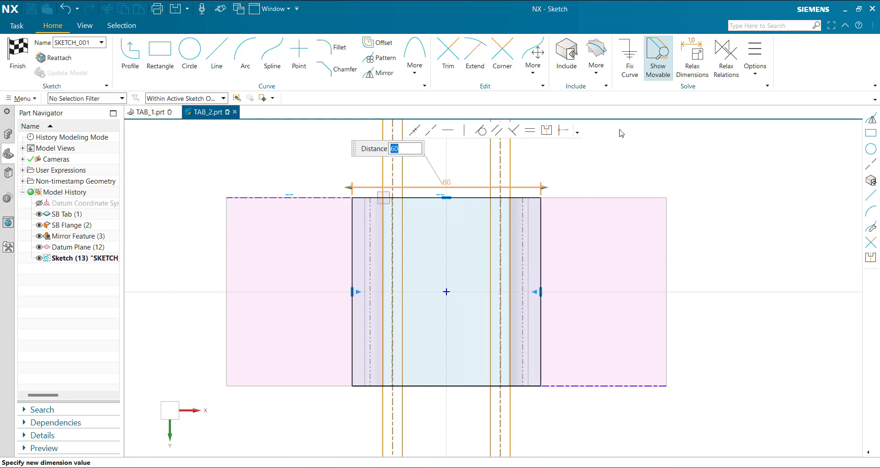
scroll(550, 280, "up", 1)
key("Escape")
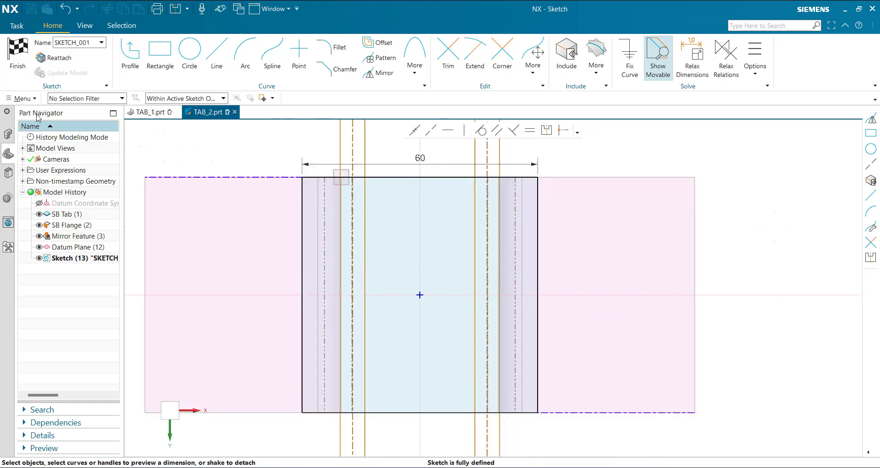
Step: Finish the section sketch and create the 3 mm thick Base tab between the two flanged bodies
left_click(23, 59)
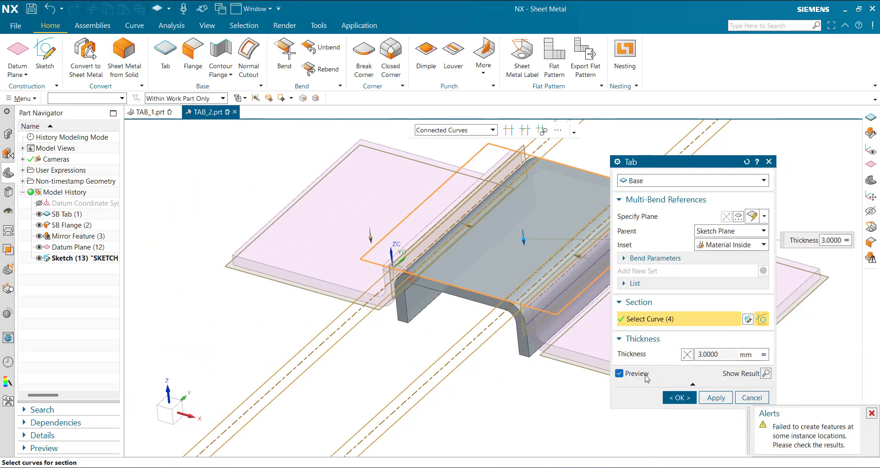
left_click(674, 398)
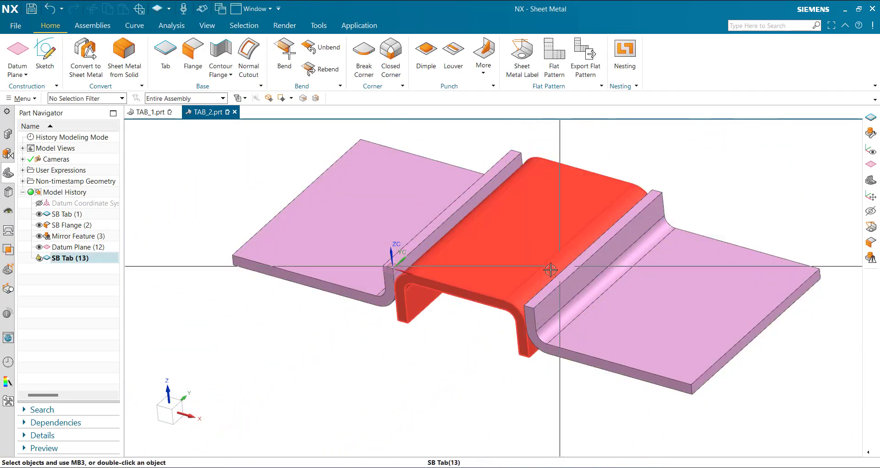
Step: Examine the bent tab from the front and at an angle, checking its bends against both flanges
middle_click_drag(522, 279, 543, 260)
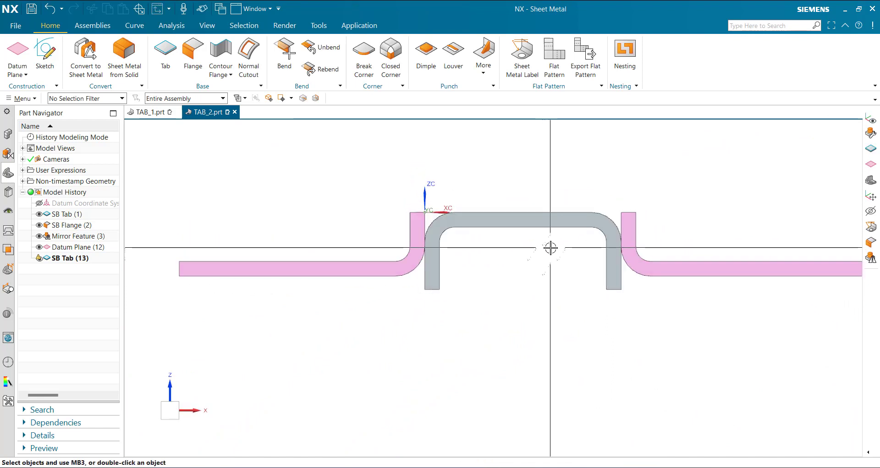
scroll(550, 247, "up", 3)
scroll(409, 216, "down", 3)
middle_click_drag(544, 251, 514, 243)
scroll(358, 284, "up", 4)
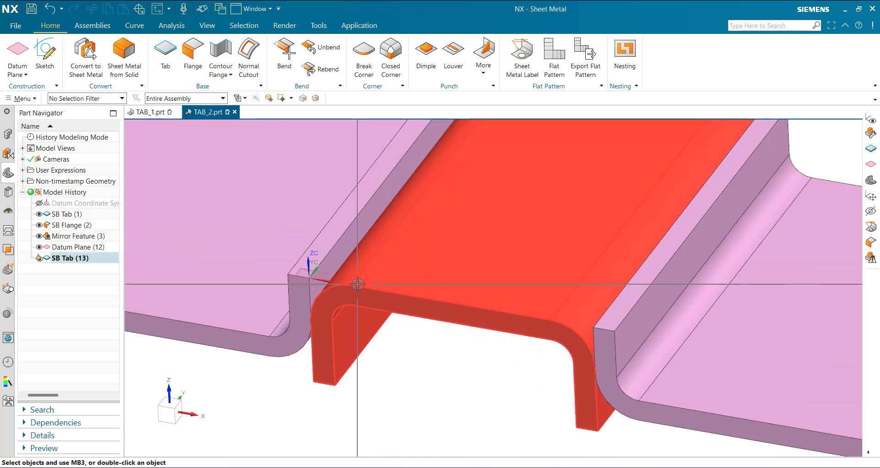
scroll(547, 333, "down", 4)
middle_click_drag(565, 314, 562, 362)
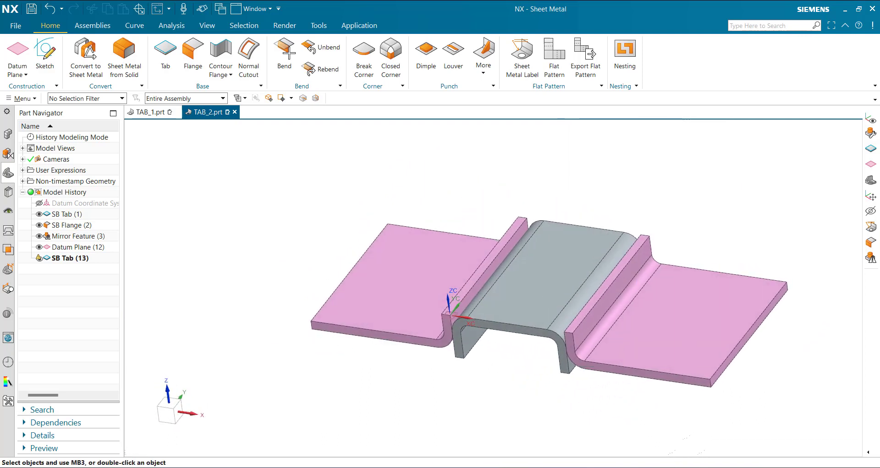